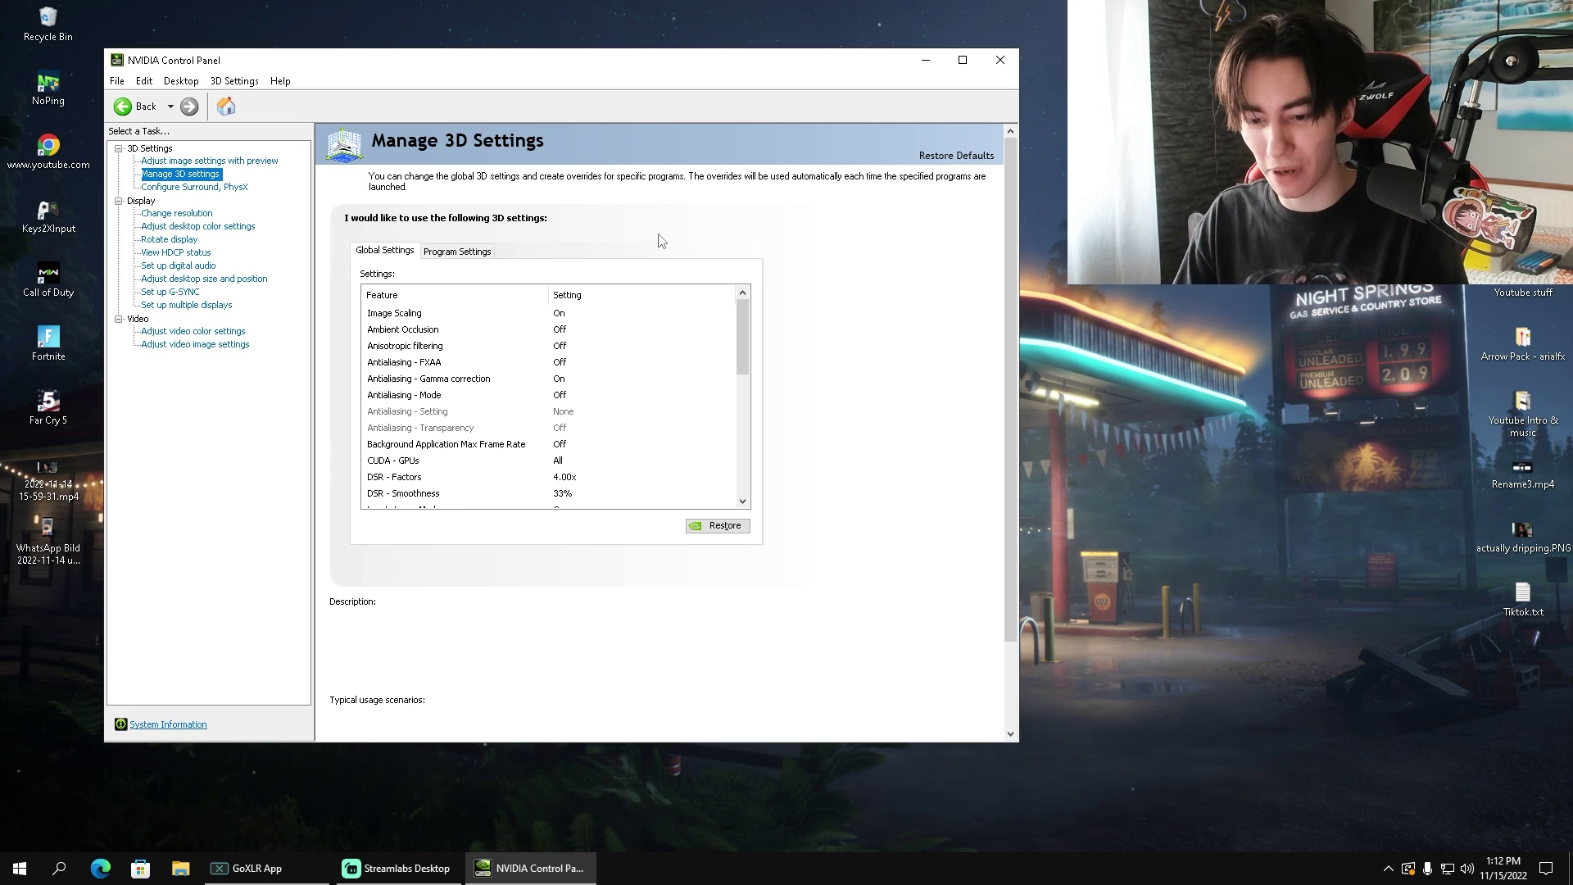
# - Relaunch NVIDIA Control Panel by searching 'nvi' from the Start menu
pyautogui.press('super')
pyautogui.write('nvi')
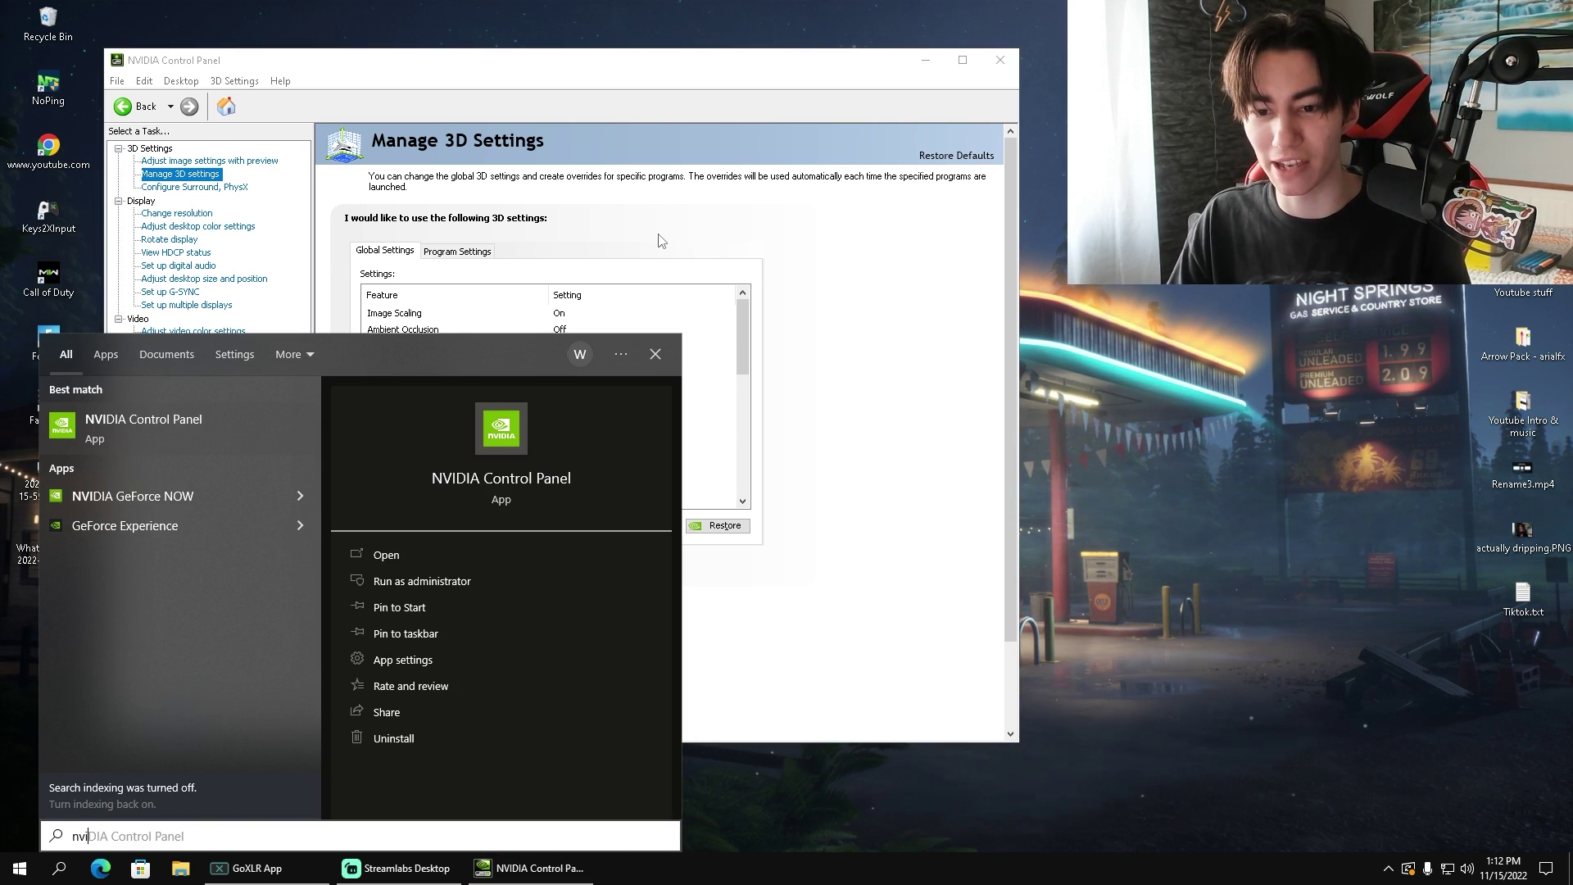
pyautogui.click(799, 236)
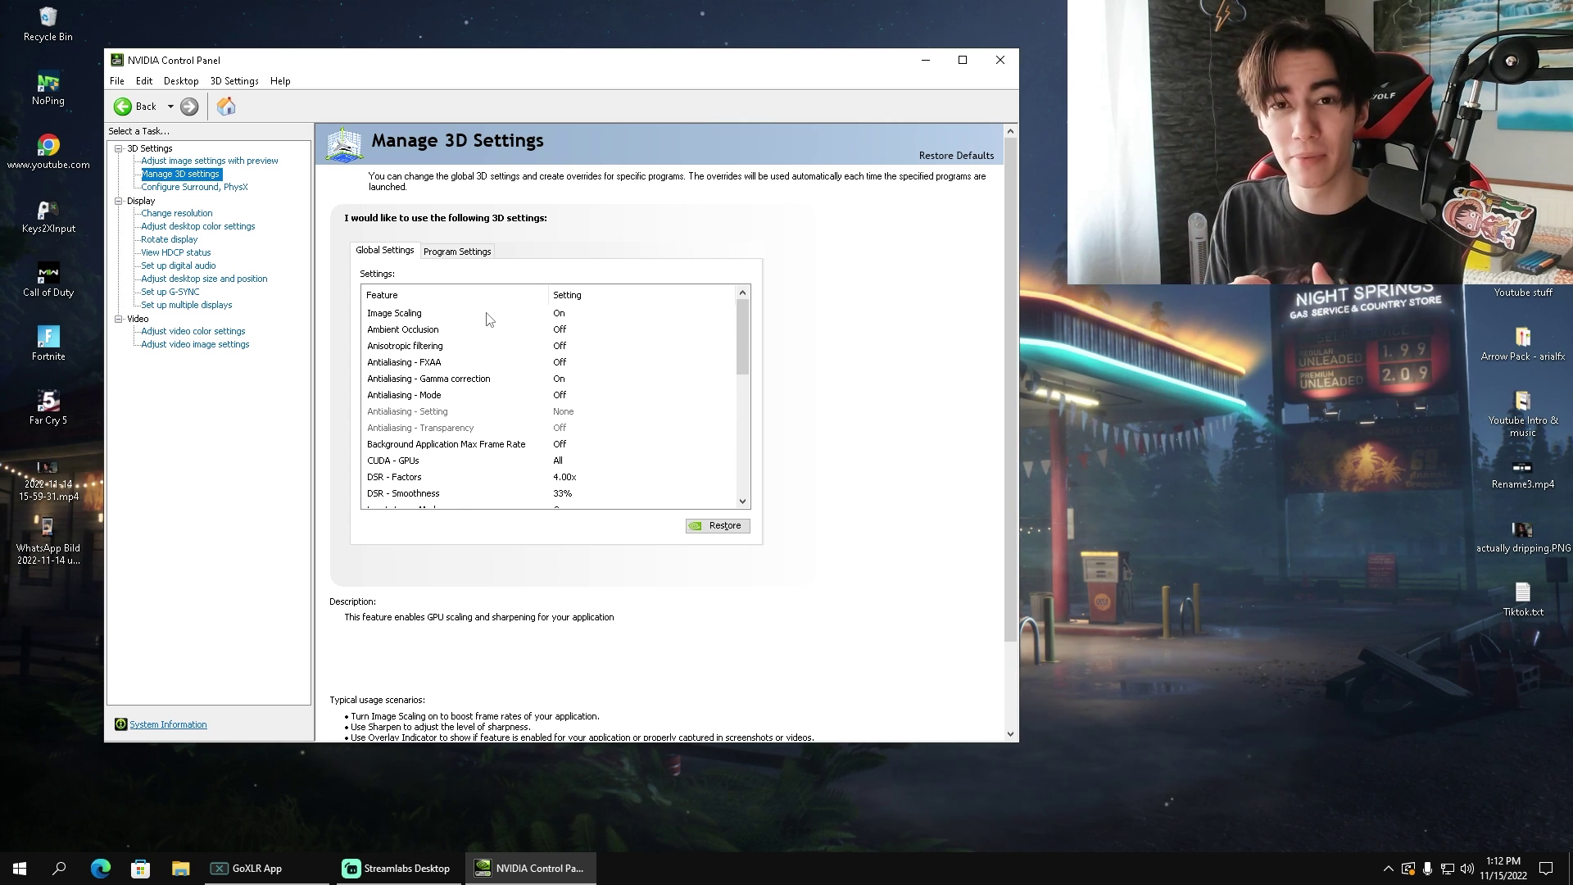
# - Switch the global Image Scaling setting to Off and confirm it
pyautogui.click(562, 314)
pyautogui.click(565, 315)
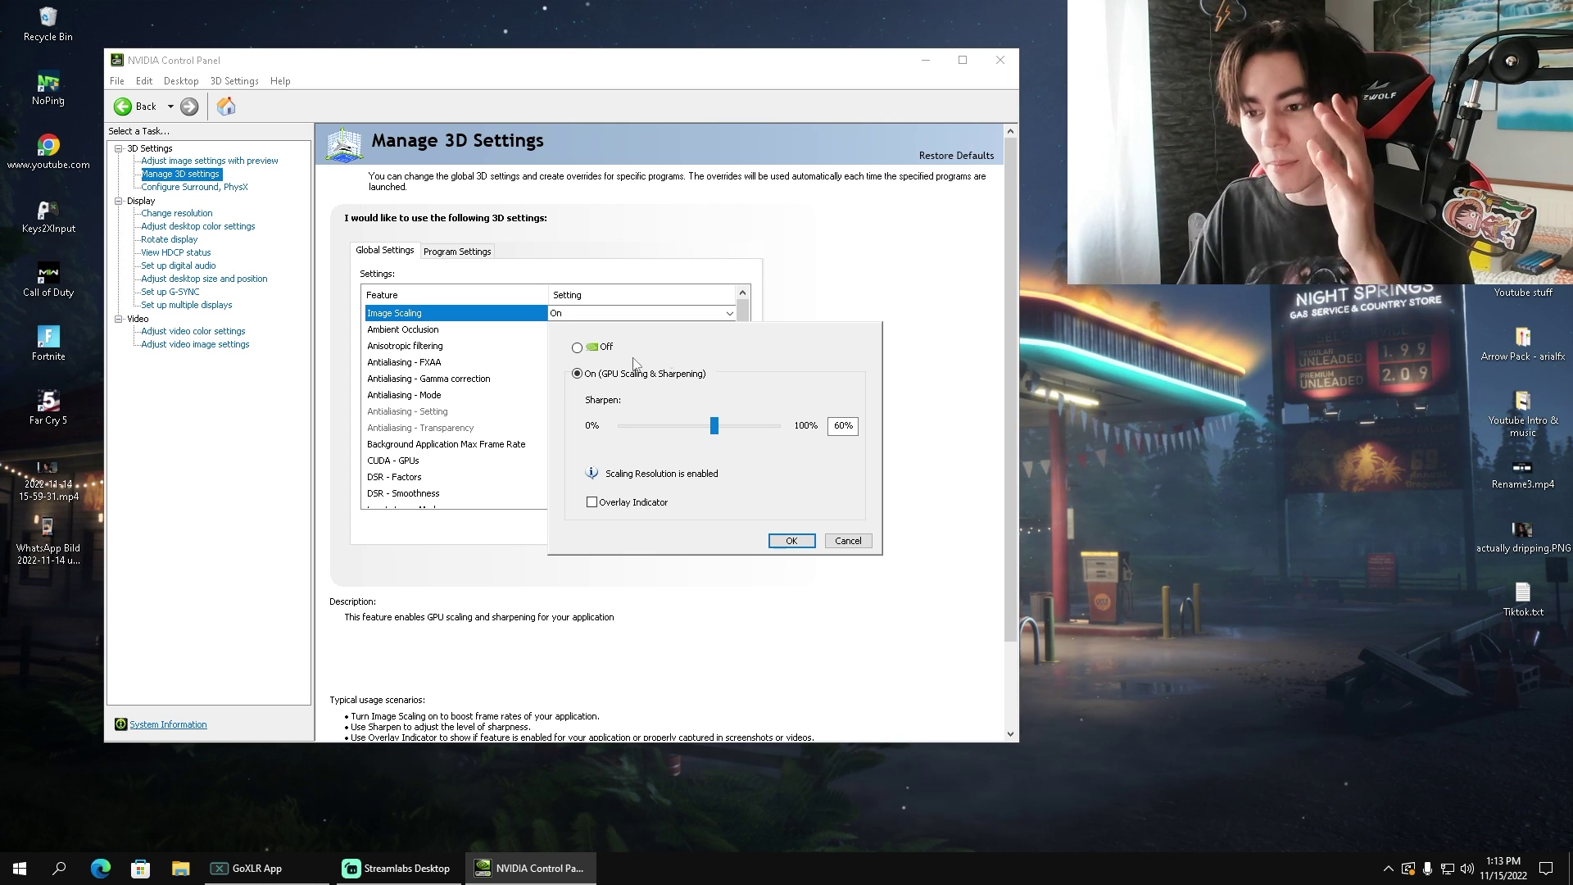
pyautogui.click(579, 349)
pyautogui.press('Return')
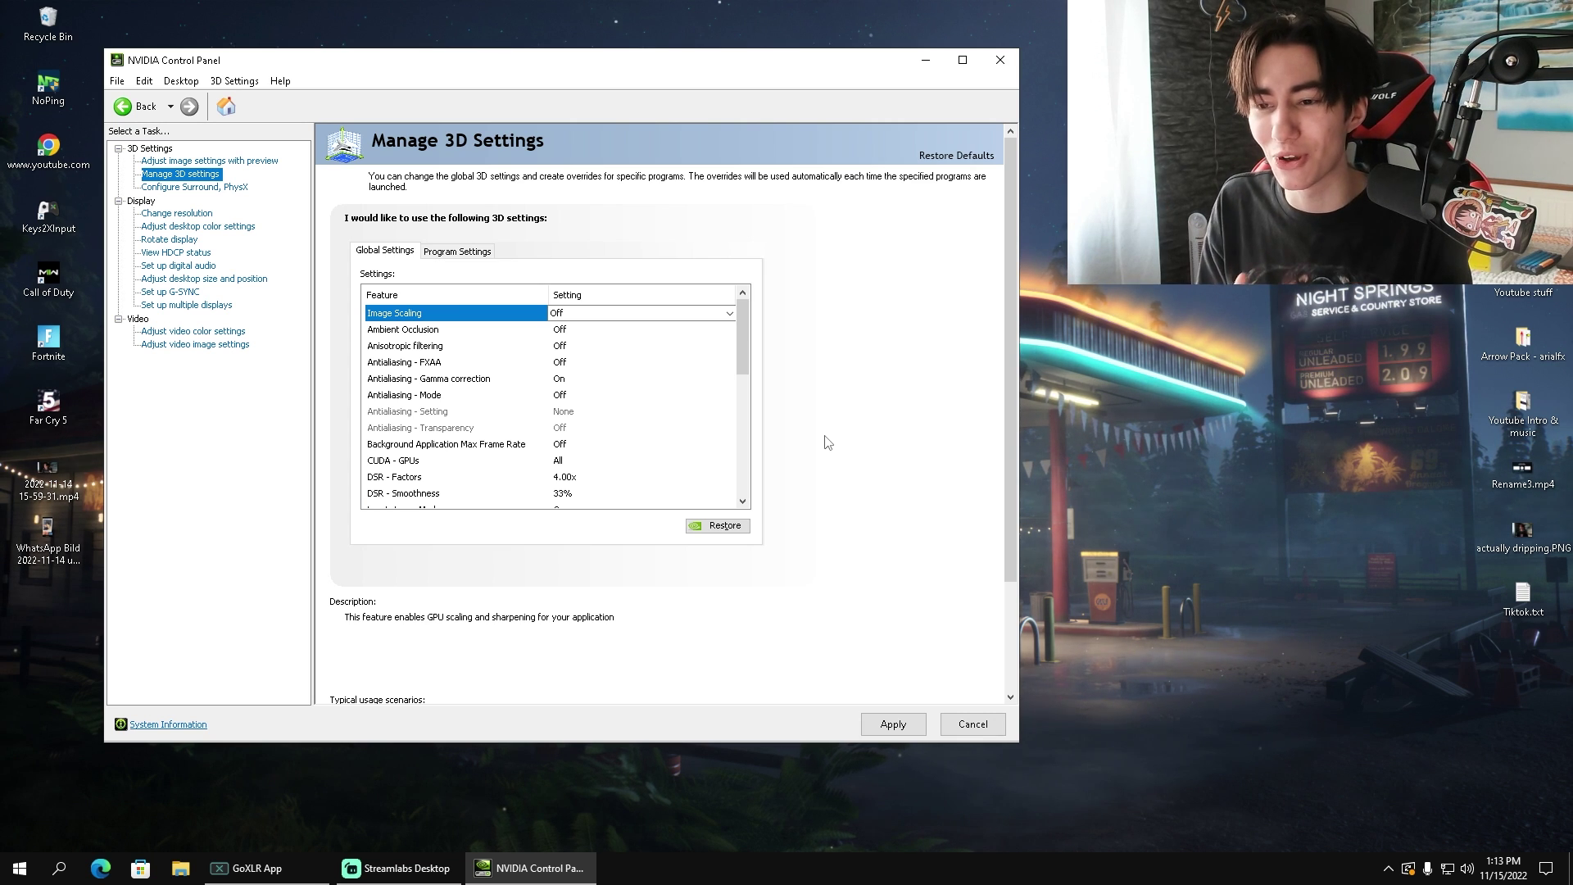
pyautogui.click(564, 328)
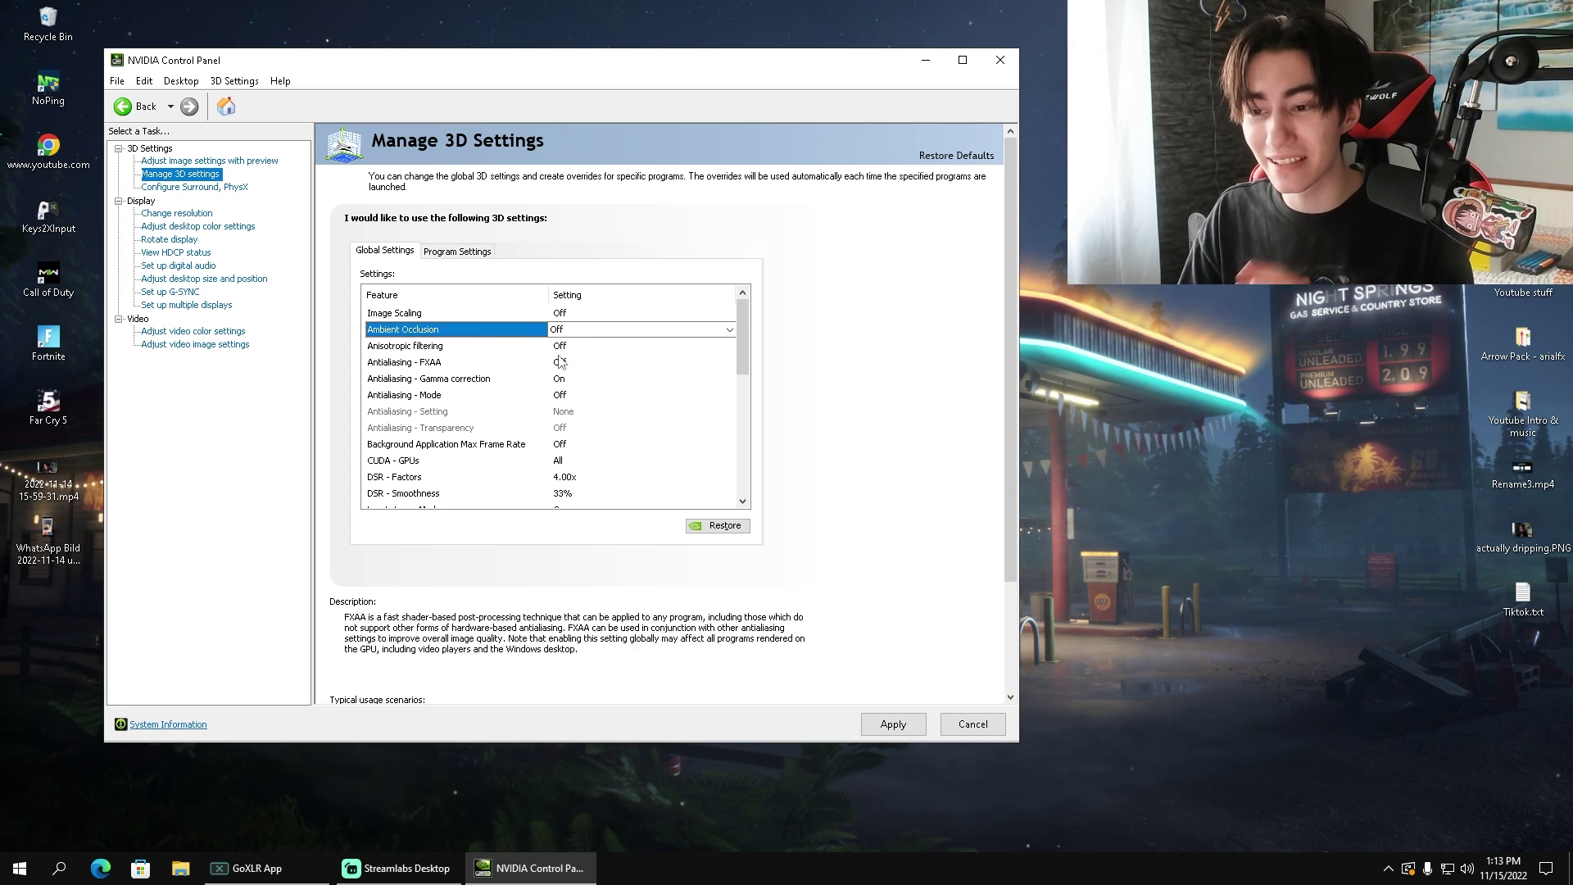
pyautogui.click(451, 347)
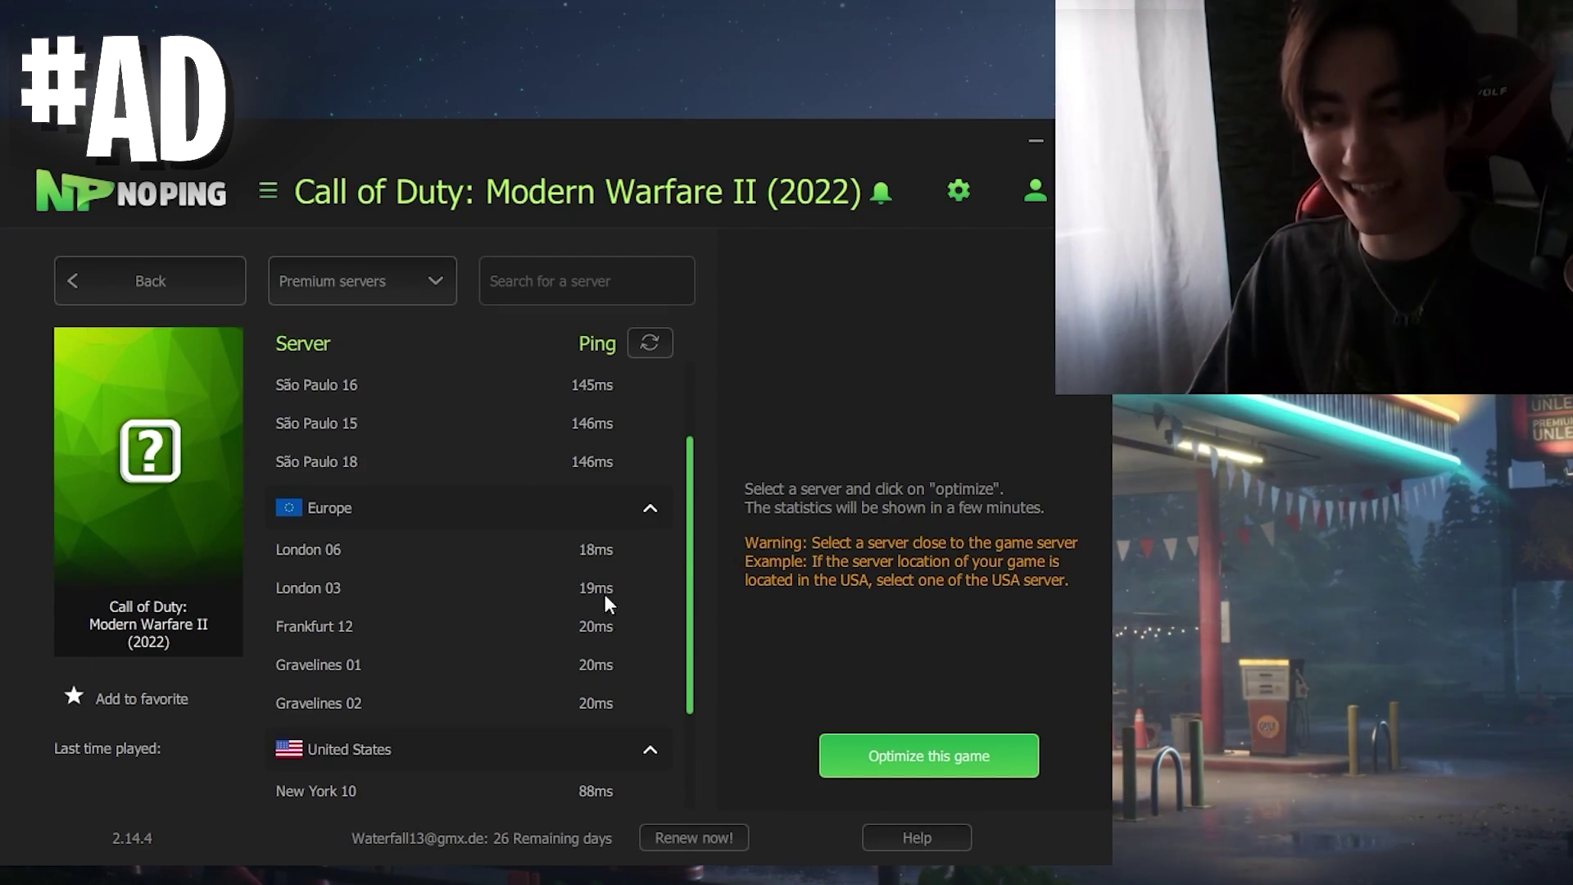
# - Choose the London 06 server in NoPing, then go to Settings > Boost Fps
pyautogui.moveTo(690, 527)
pyautogui.mouseDown()
pyautogui.moveTo(690, 484)
pyautogui.moveTo(685, 525)
pyautogui.mouseUp()
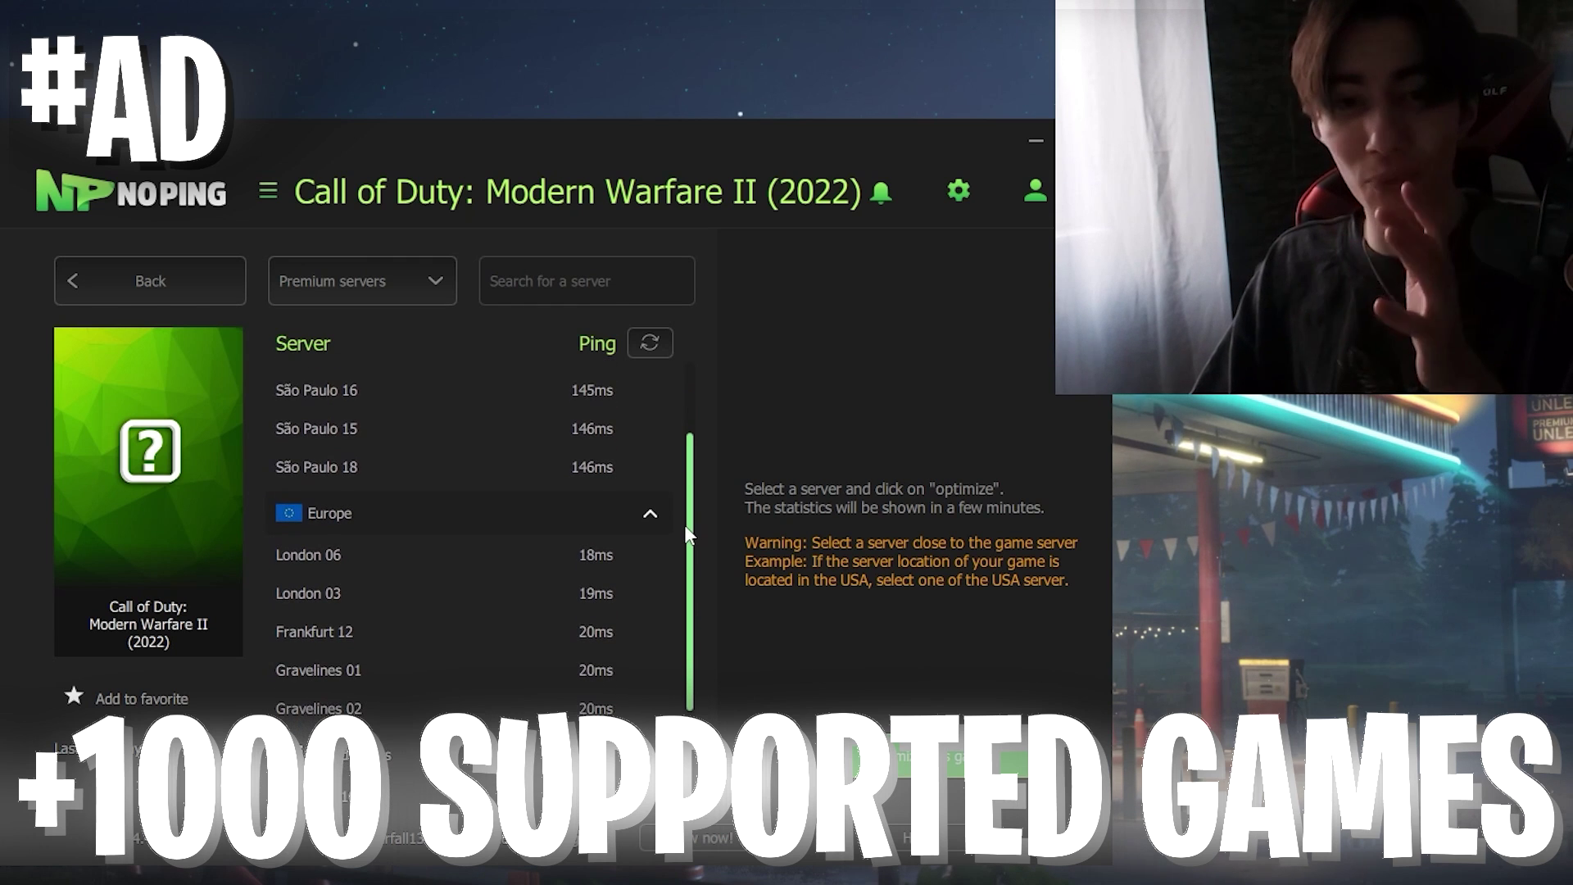
pyautogui.scroll(-1, 685, 524)
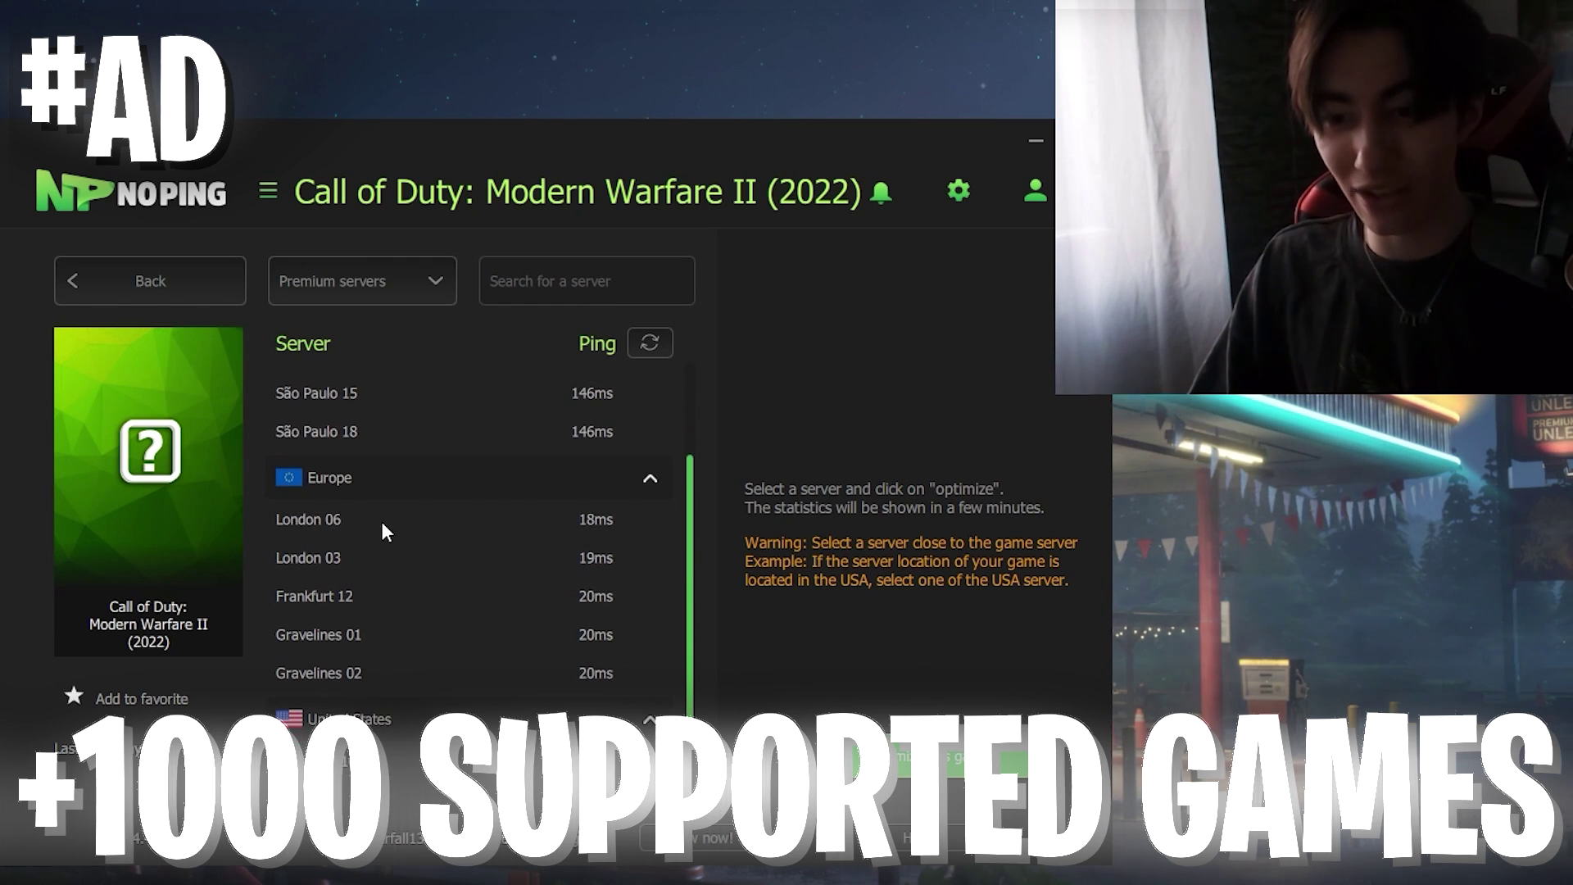
pyautogui.click(383, 523)
pyautogui.click(957, 190)
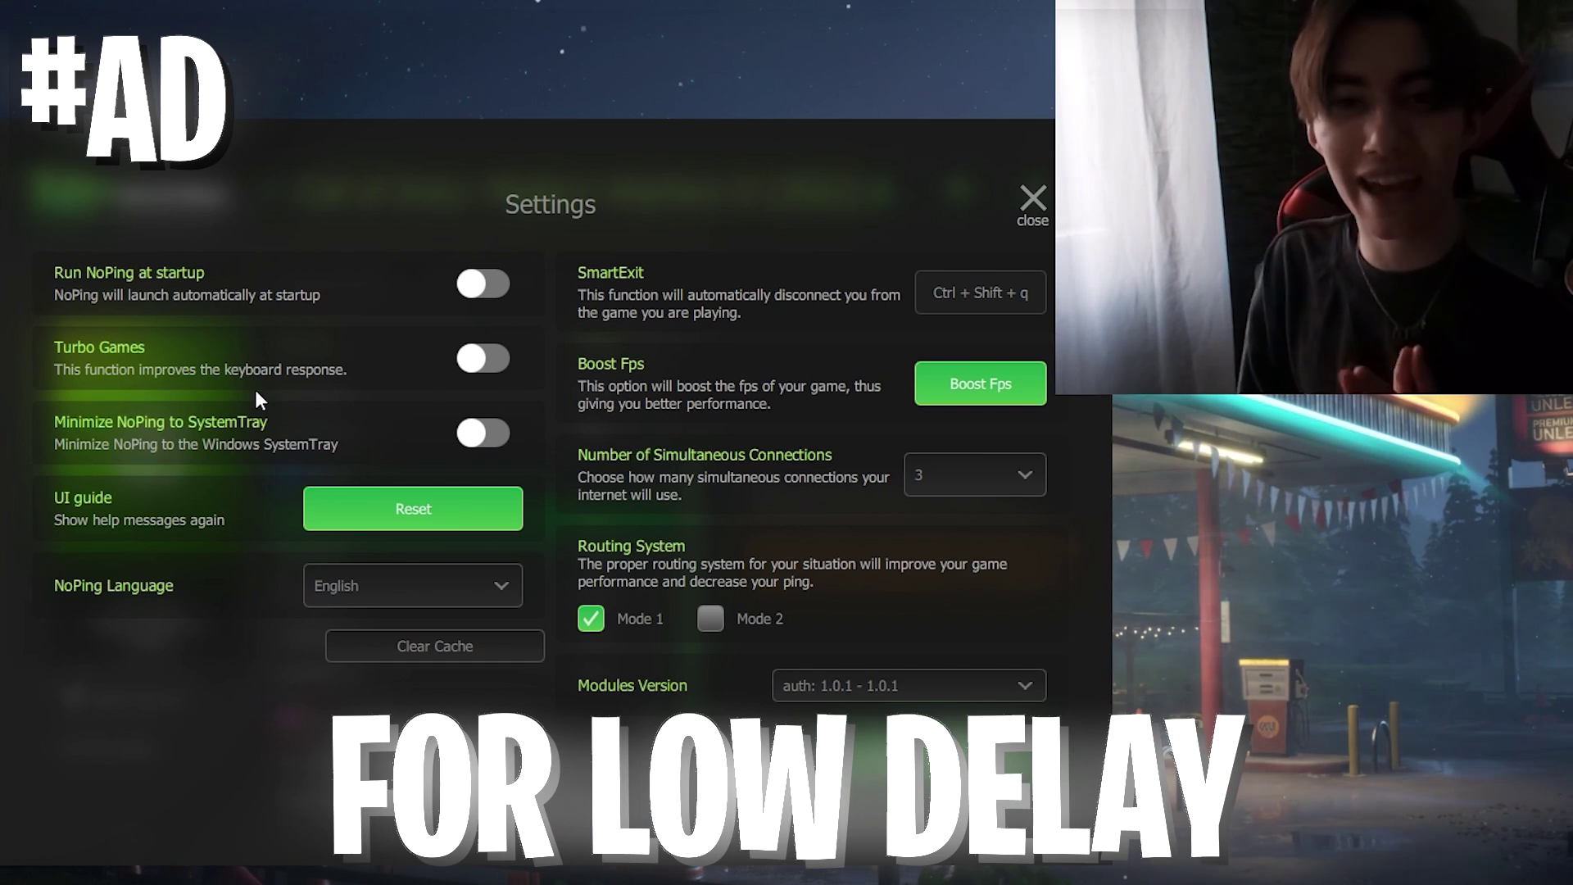
pyautogui.click(980, 382)
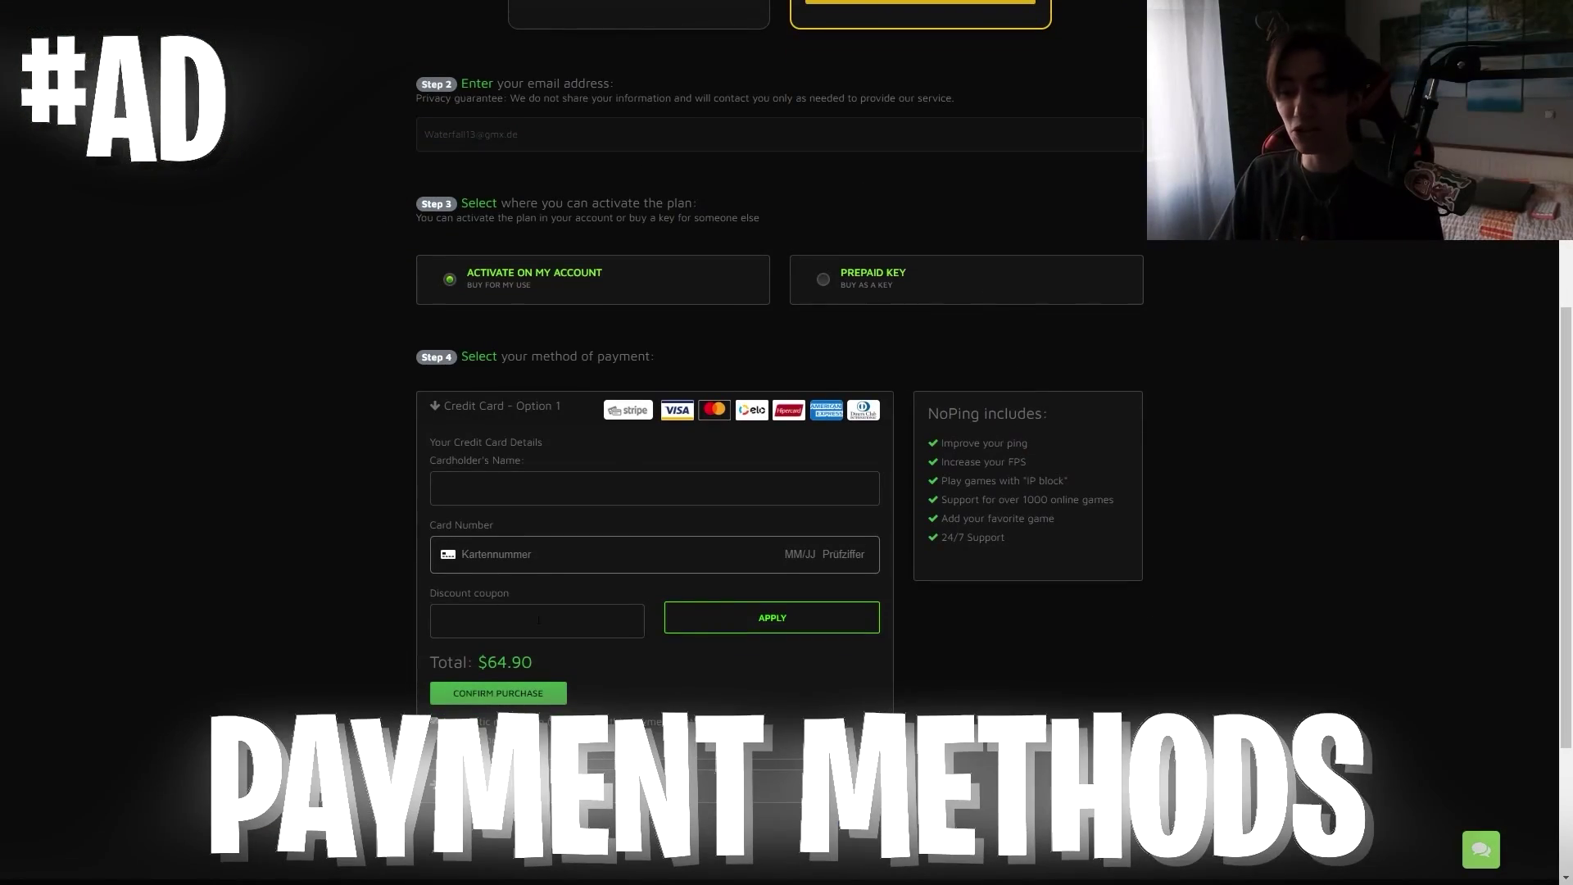
# - Expand Other Forms on the NoPing checkout to reveal PayPal and its Mobile Number field
pyautogui.scroll(-3, 635, 520)
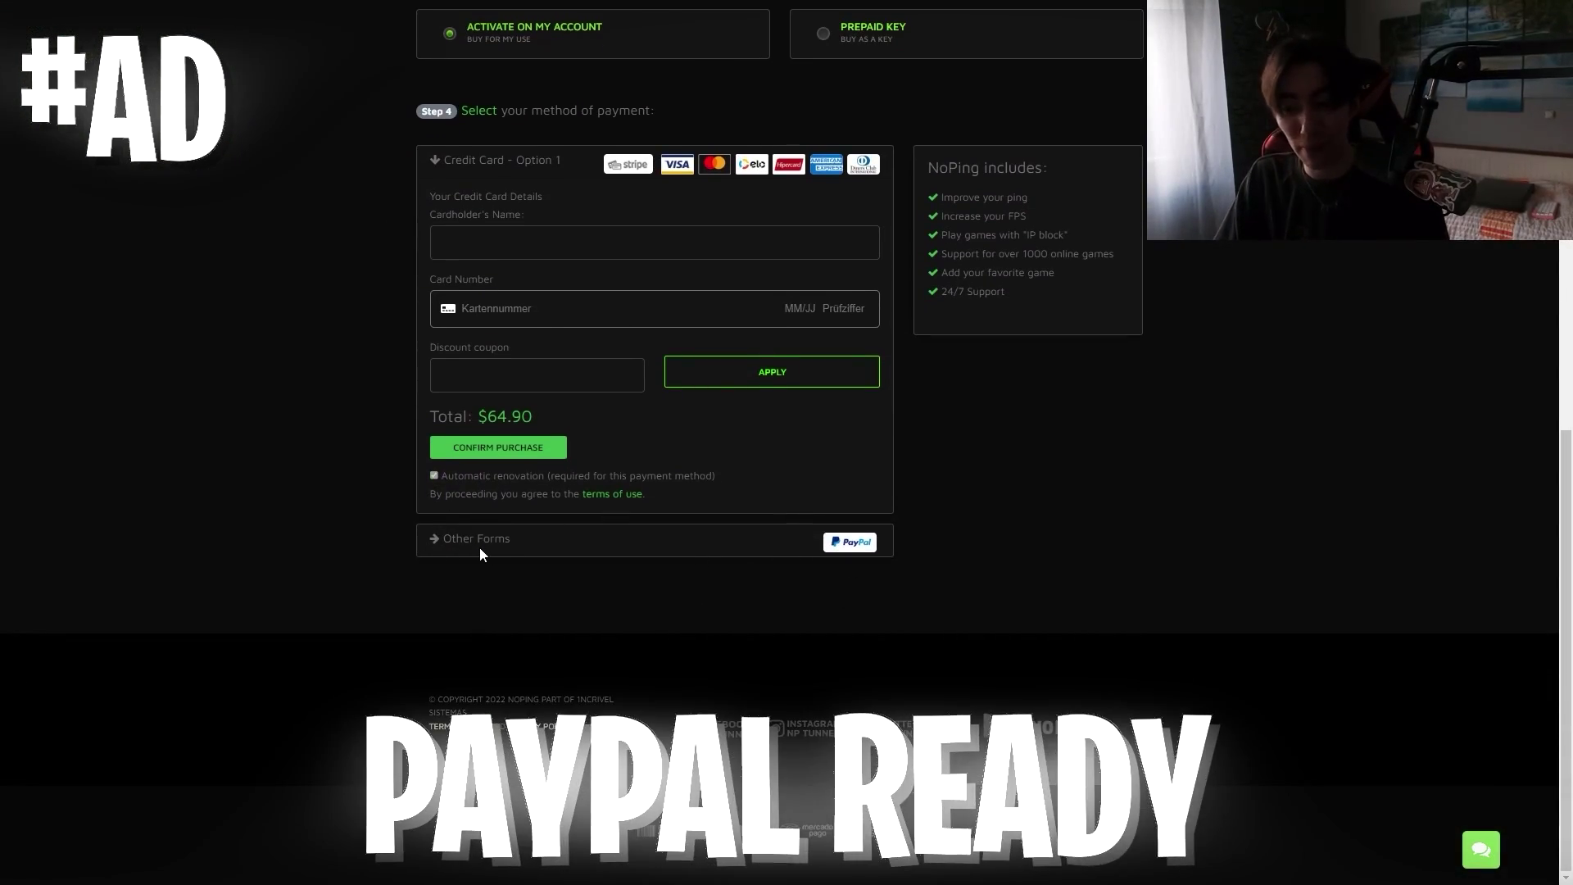
pyautogui.click(443, 549)
pyautogui.scroll(-2, 765, 422)
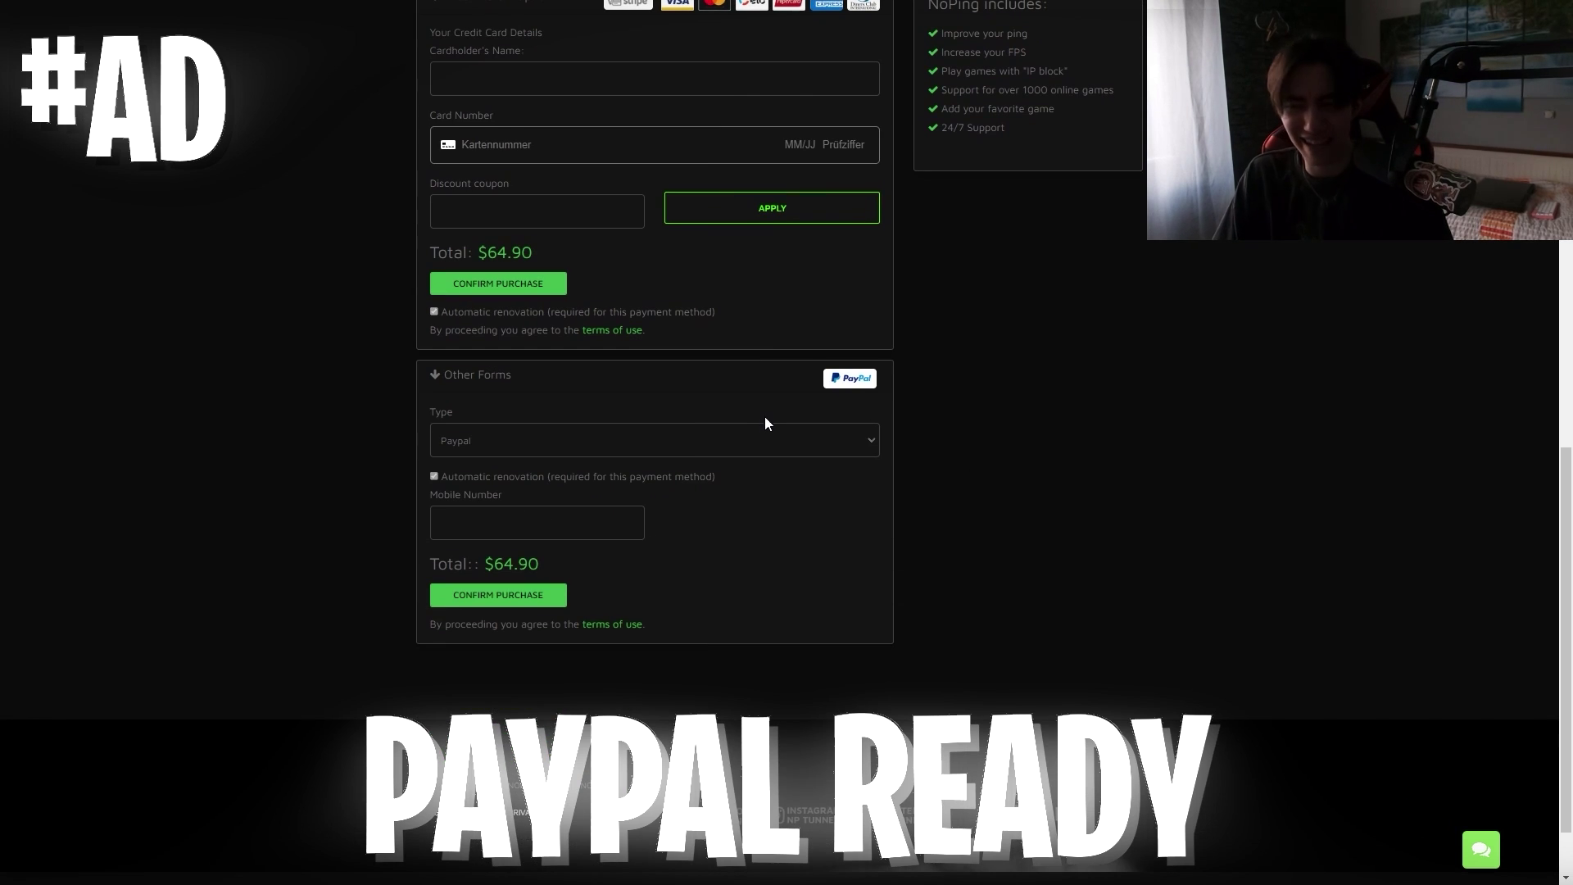
pyautogui.click(569, 533)
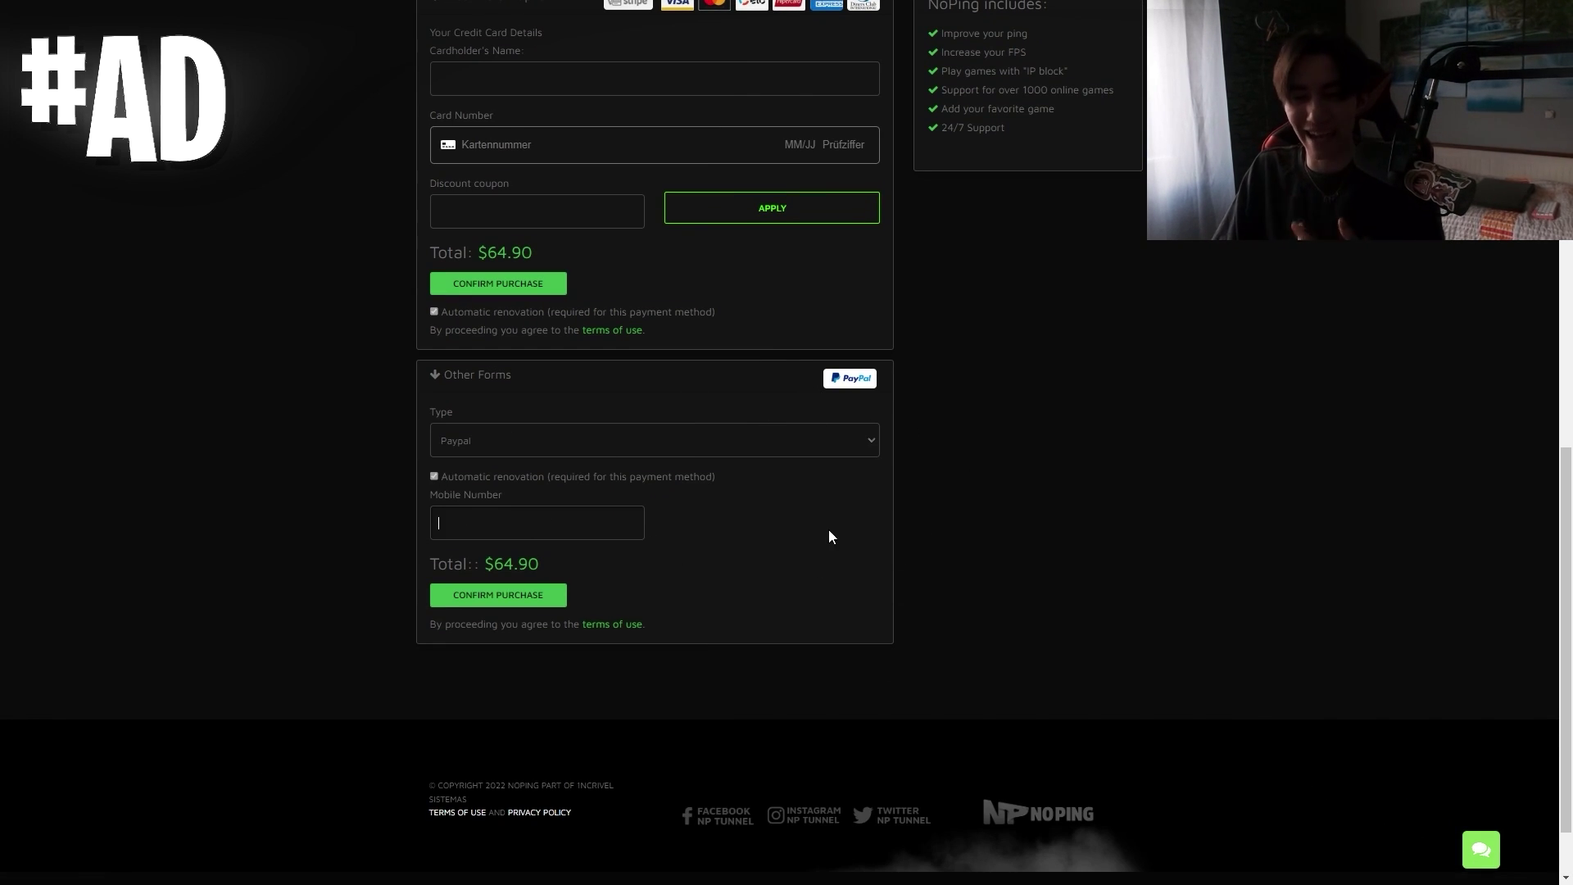
pyautogui.scroll(1, 825, 531)
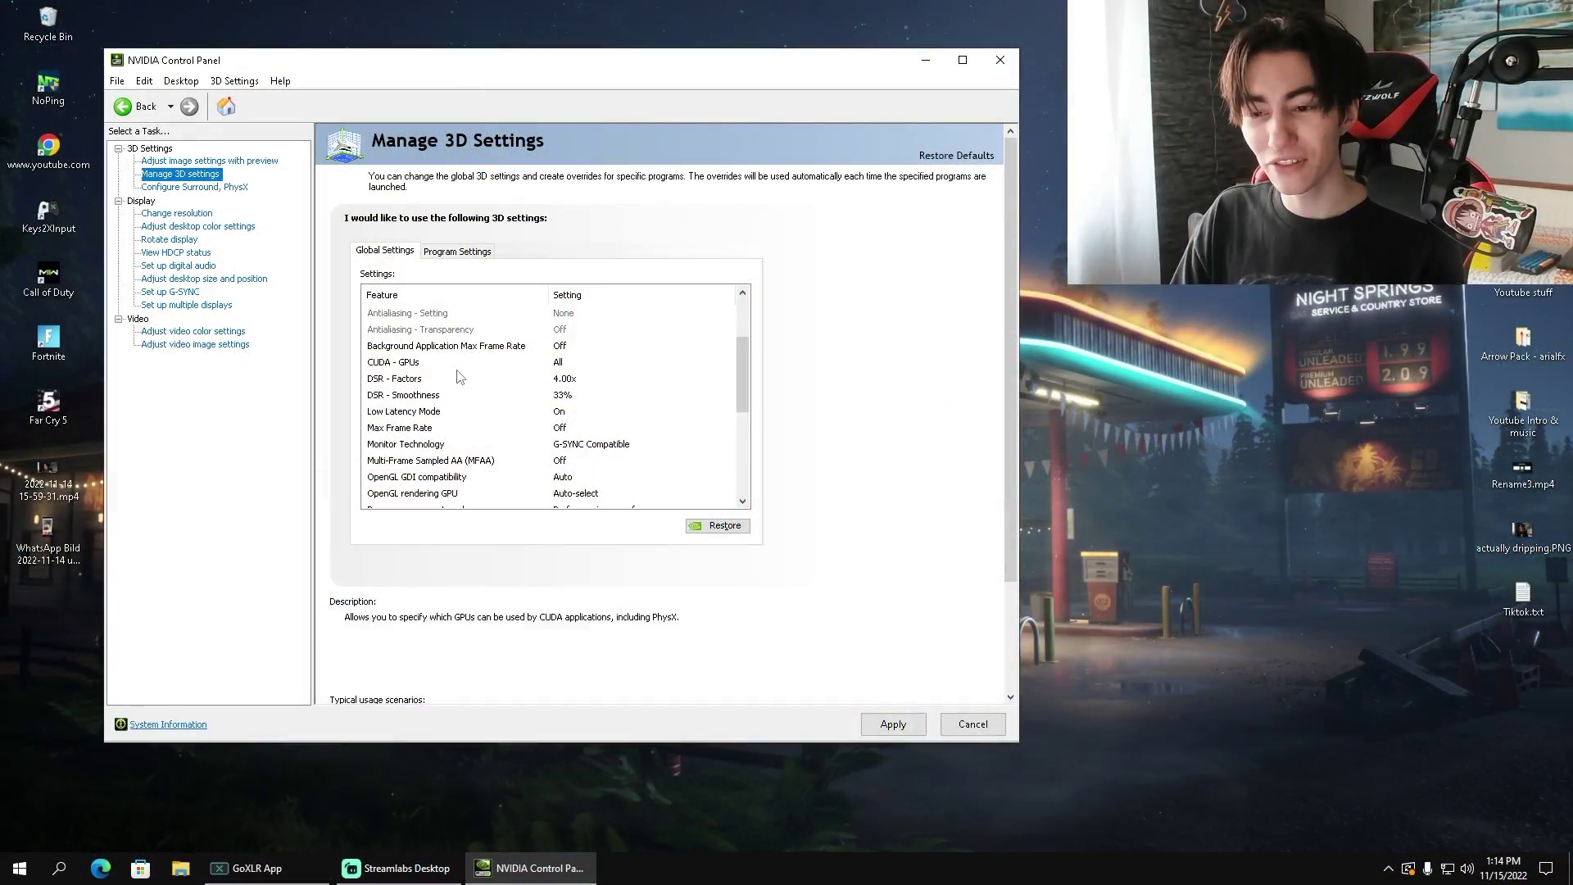
pyautogui.click(455, 395)
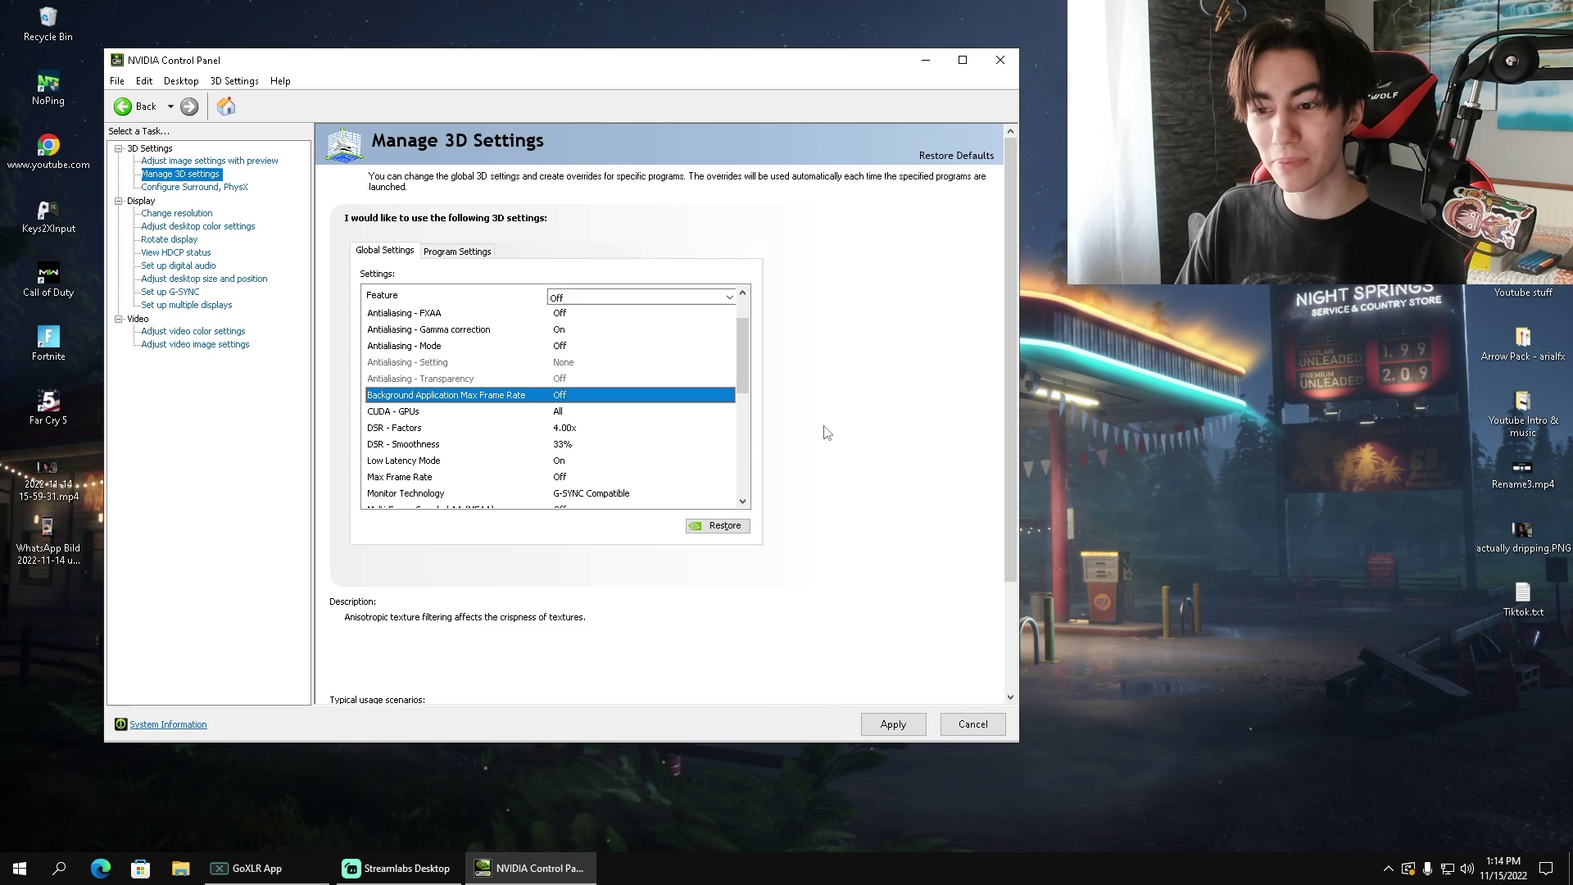
pyautogui.click(616, 400)
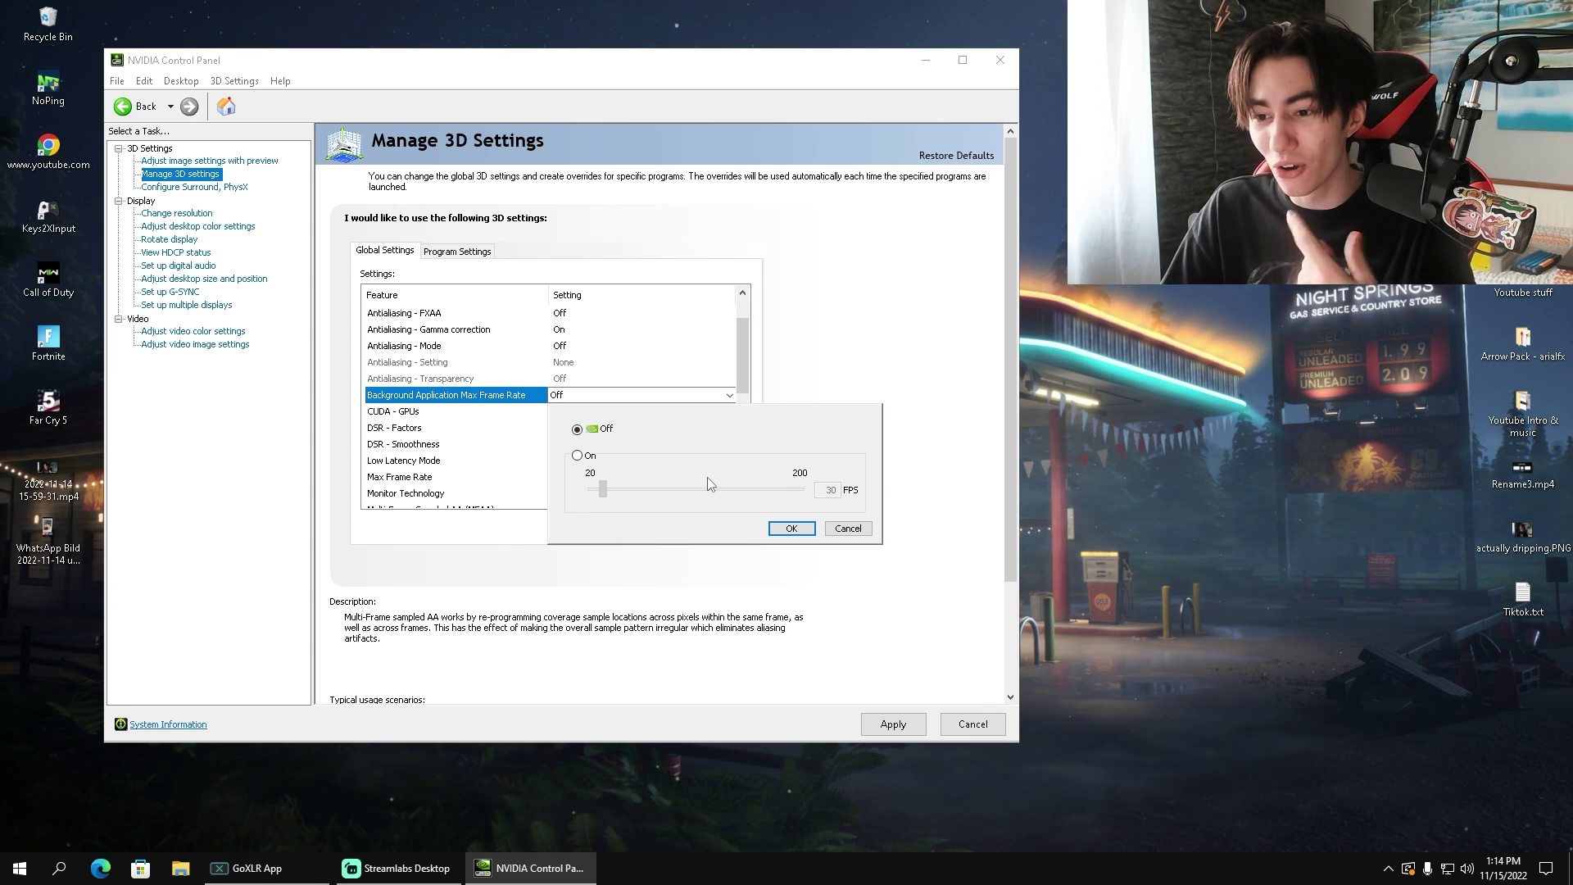
pyautogui.click(578, 456)
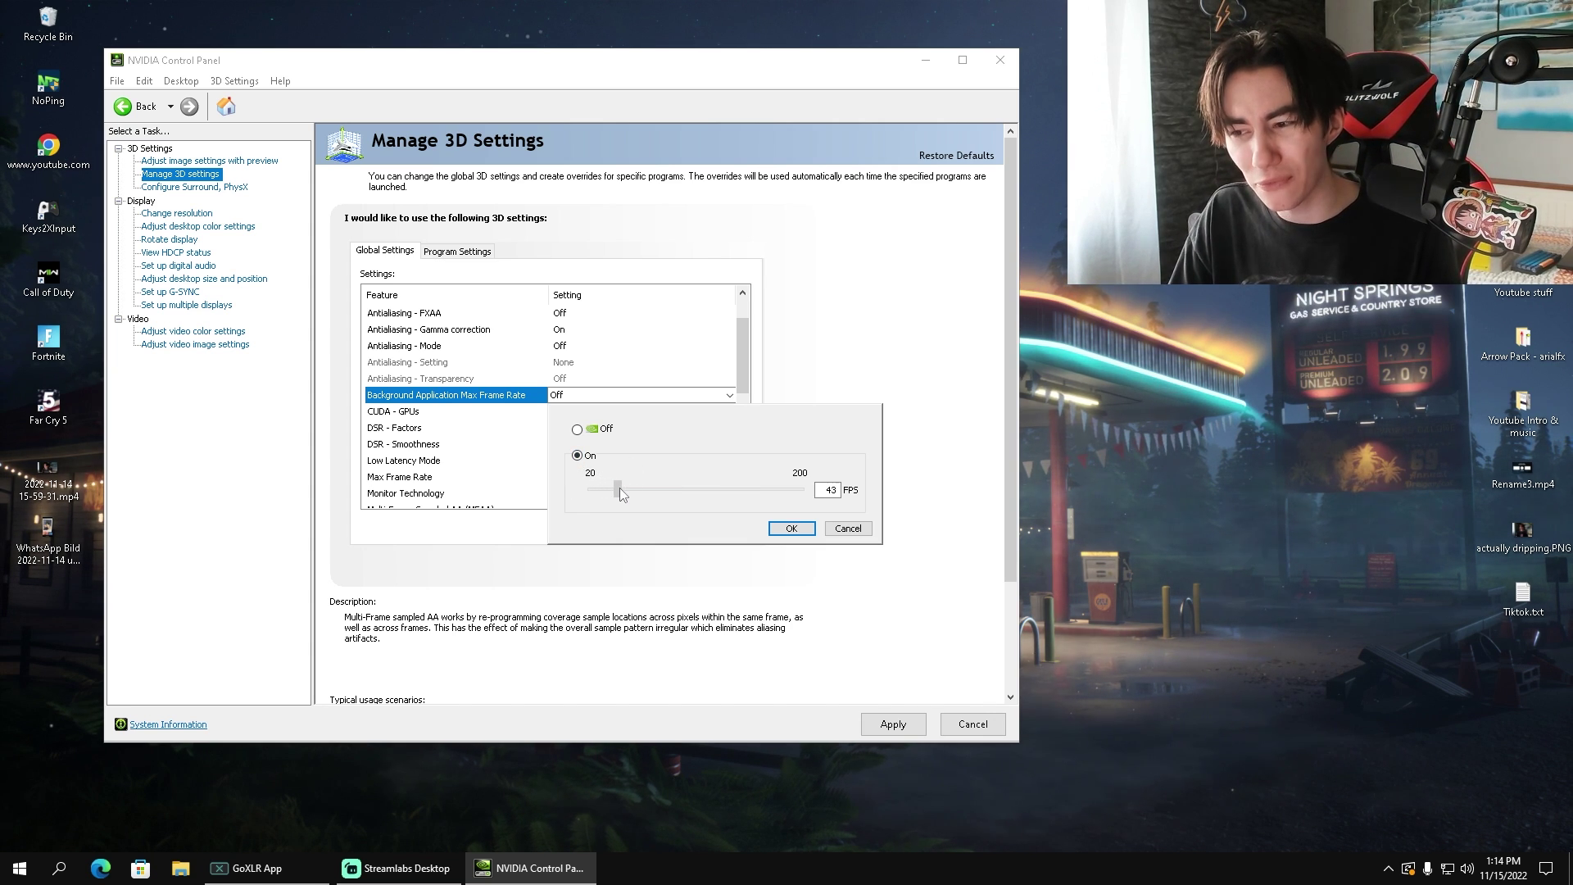
pyautogui.moveTo(620, 488); pyautogui.dragTo(594, 492)
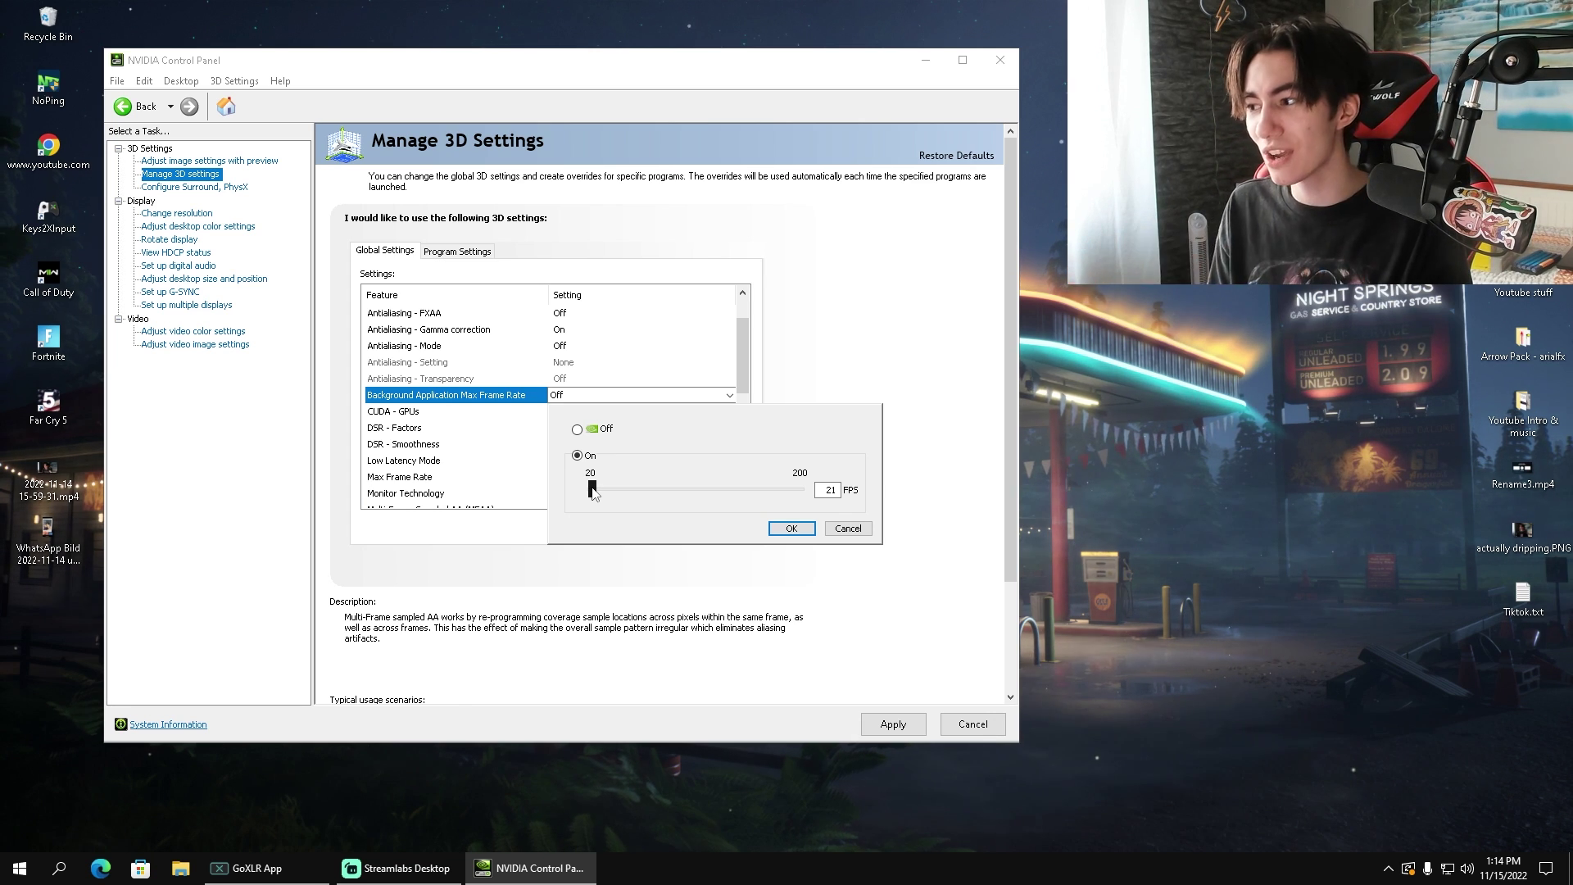
pyautogui.click(577, 429)
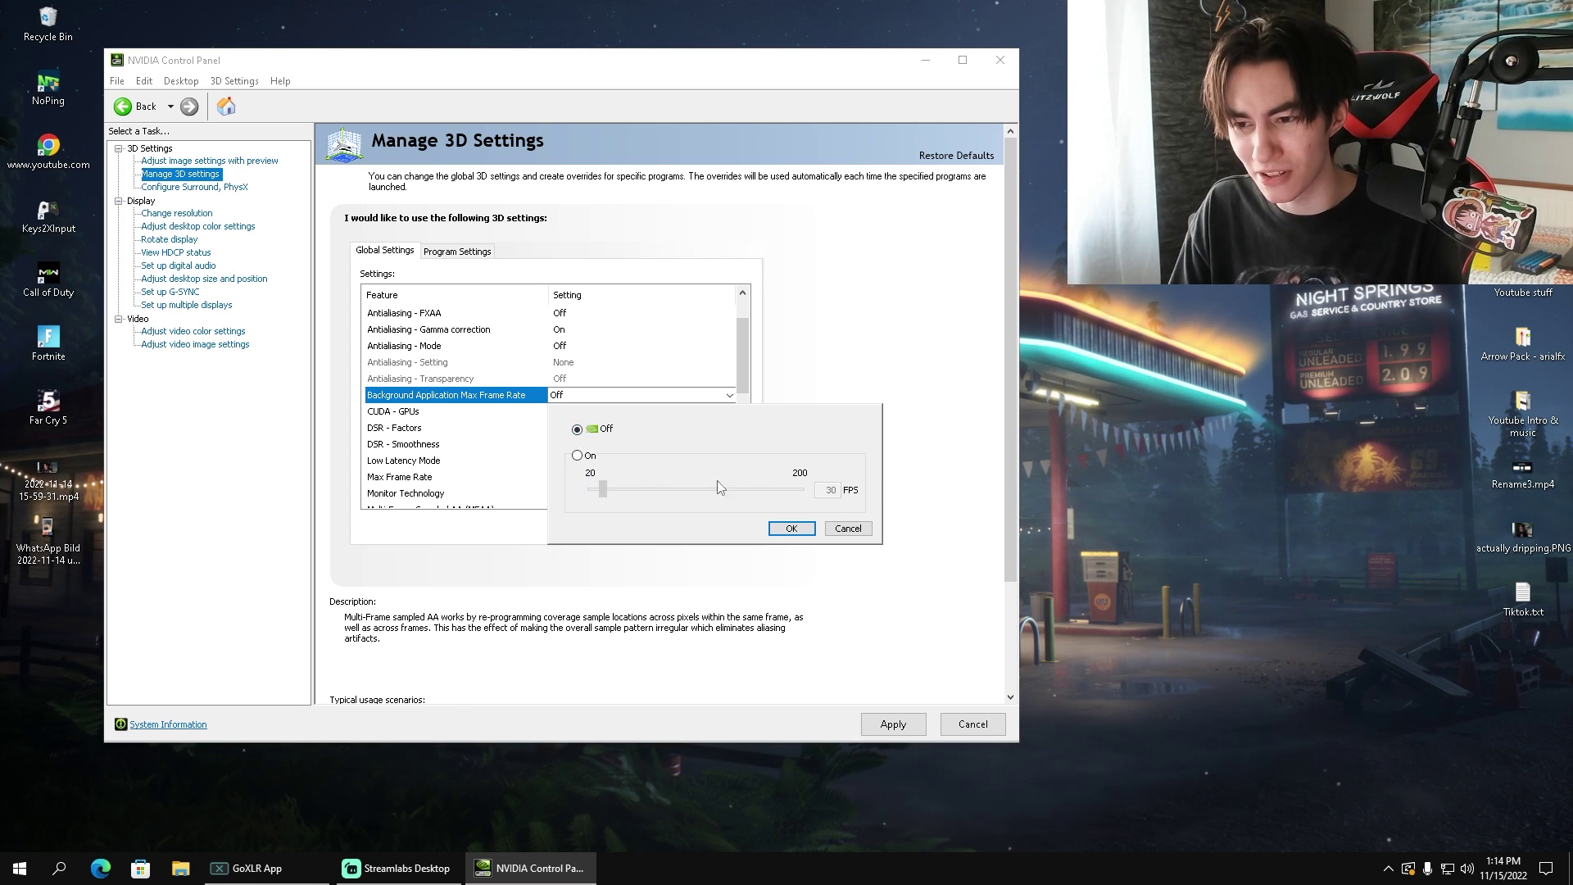
pyautogui.click(792, 529)
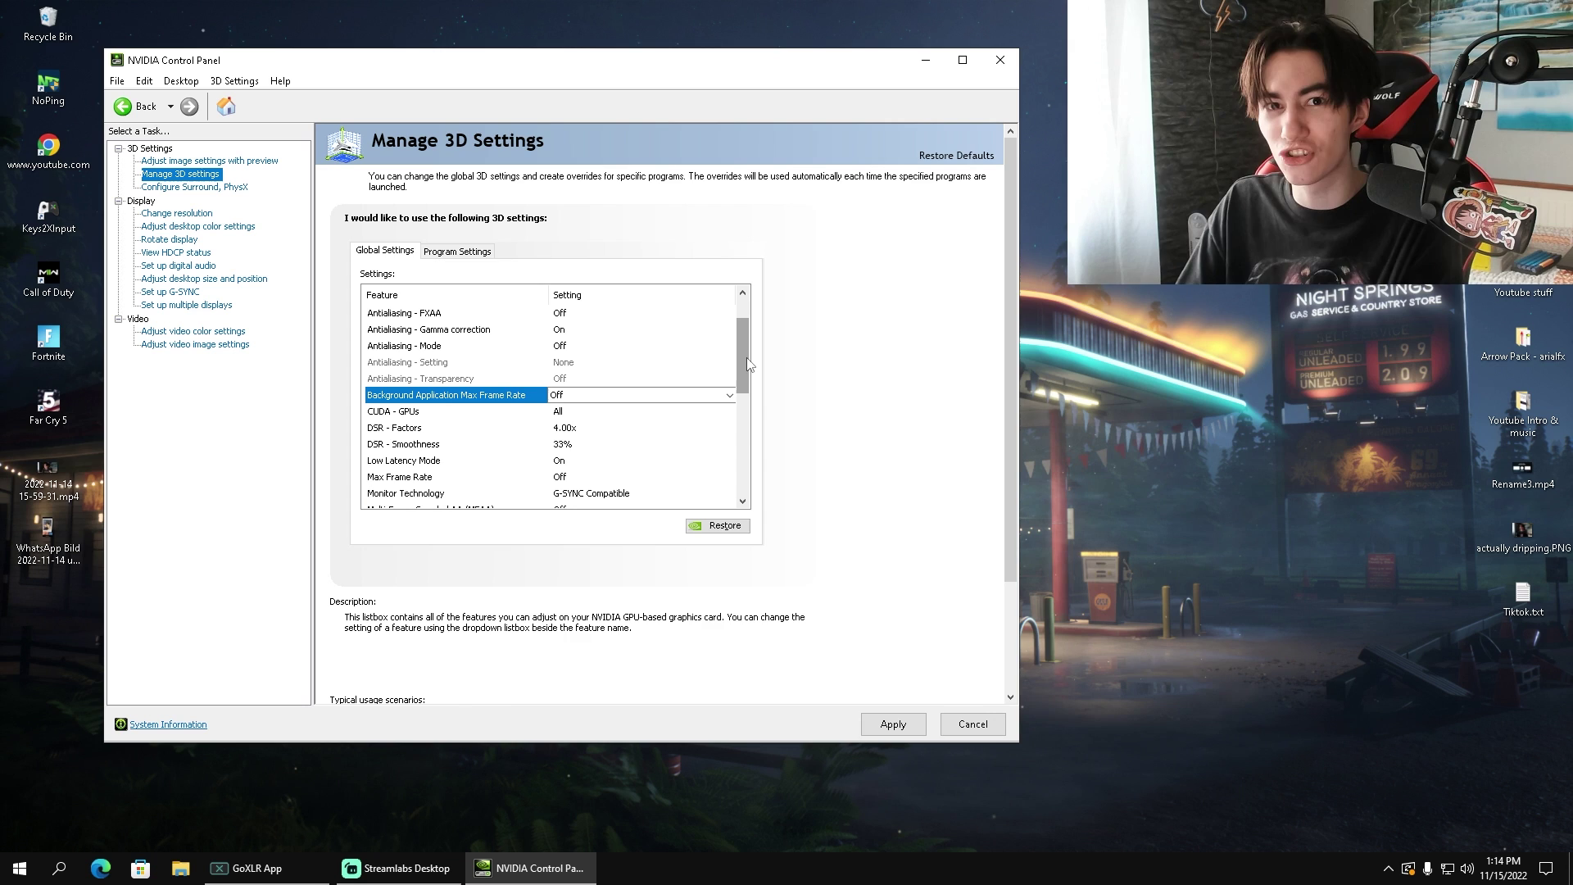
pyautogui.moveTo(744, 357); pyautogui.dragTo(742, 369)
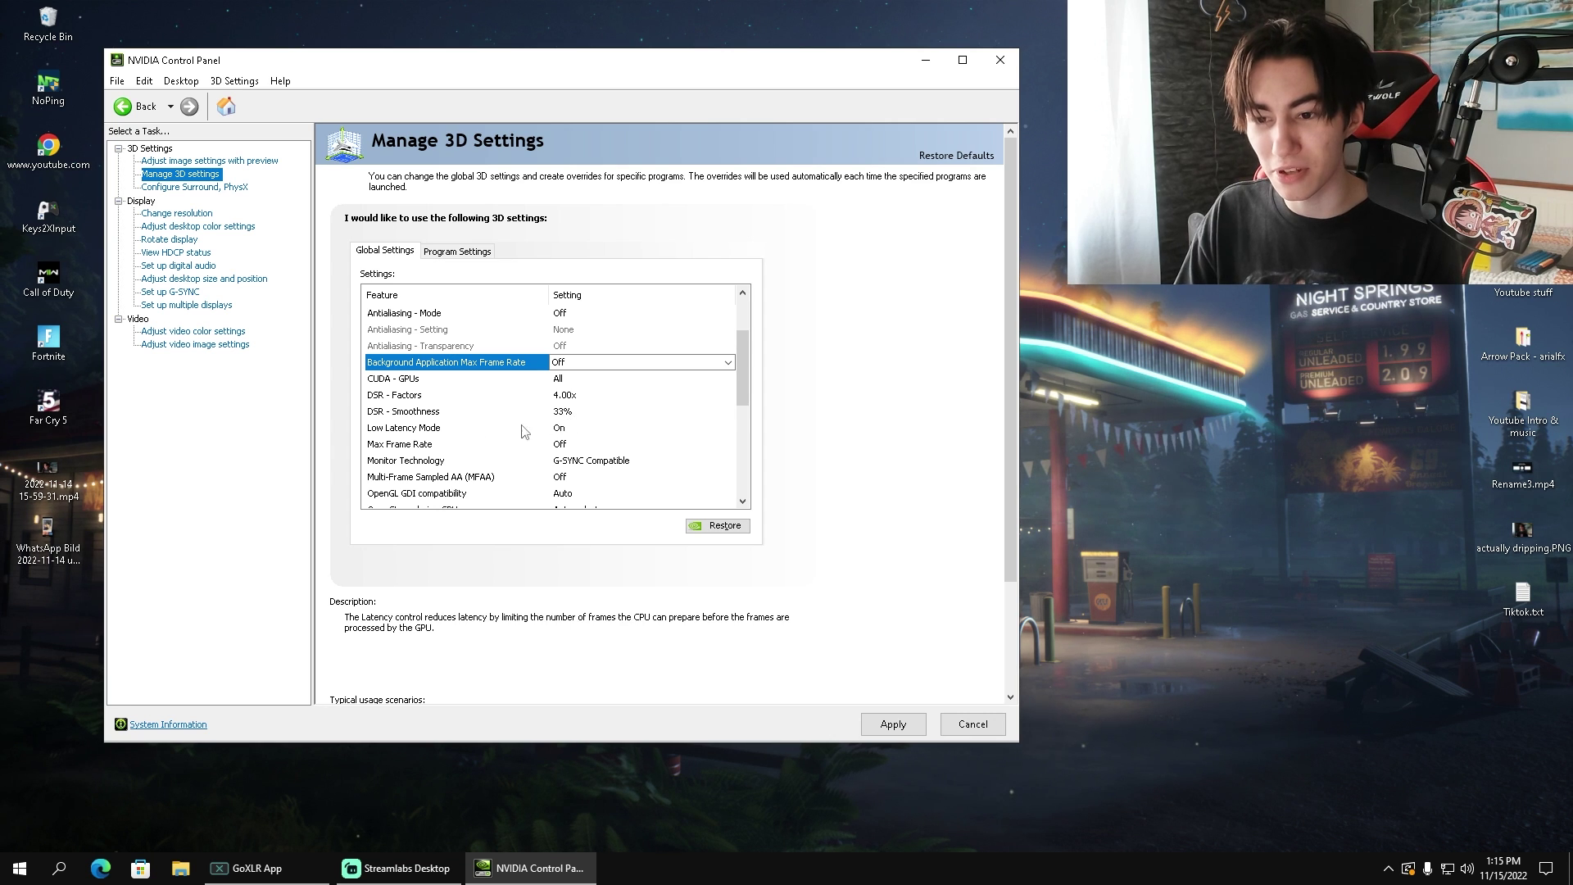
pyautogui.click(571, 428)
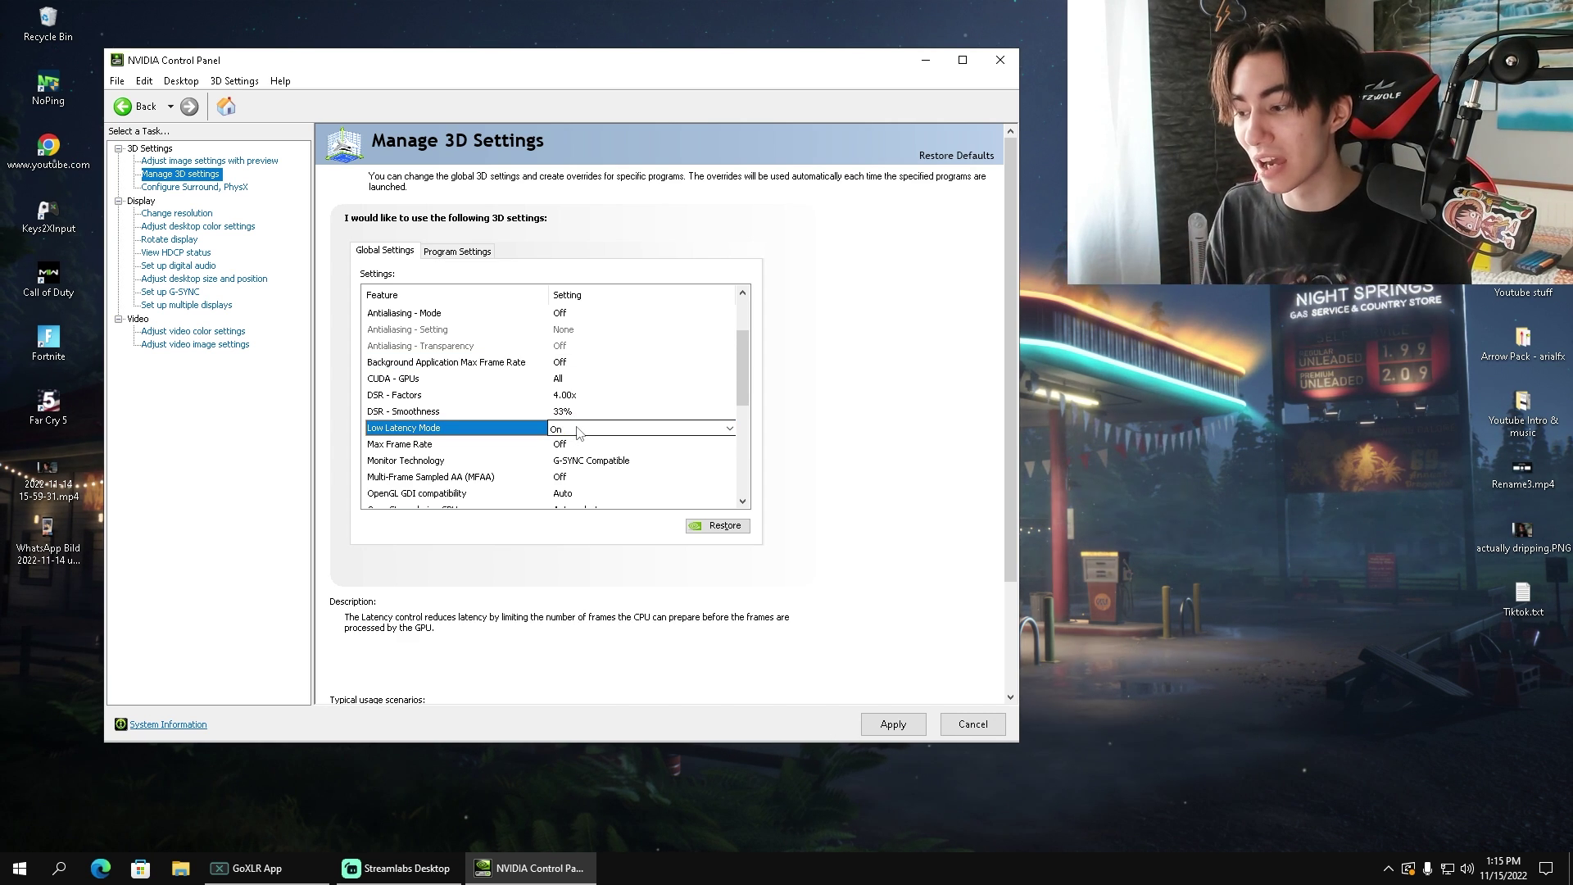
# - Leave Low Latency Mode at On in the Global Settings list
pyautogui.click(577, 431)
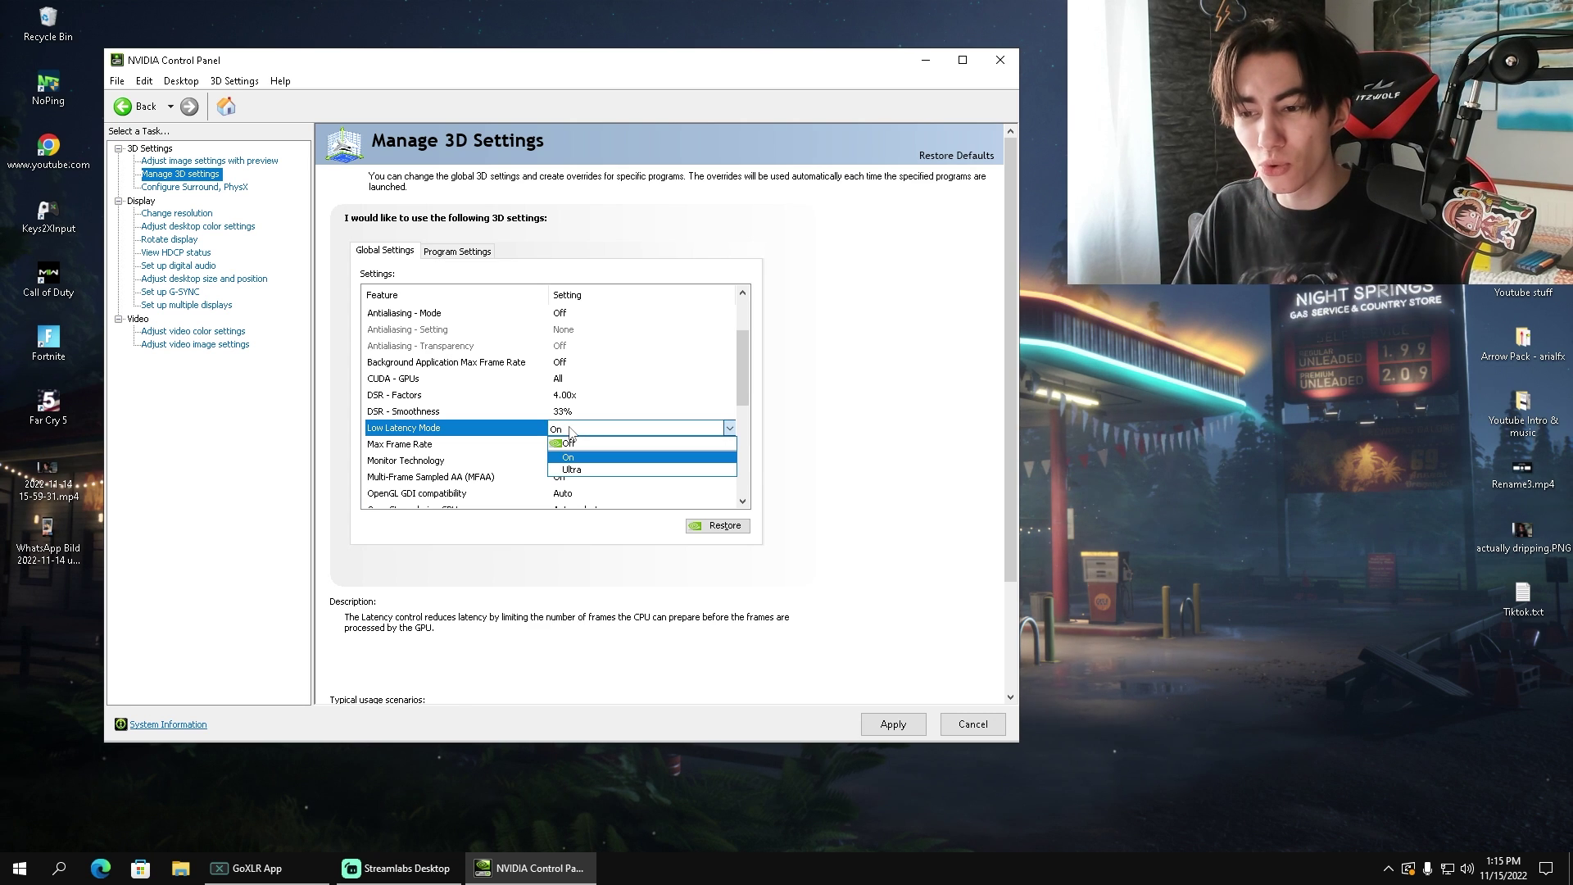
pyautogui.click(611, 457)
pyautogui.scroll(-1, 713, 331)
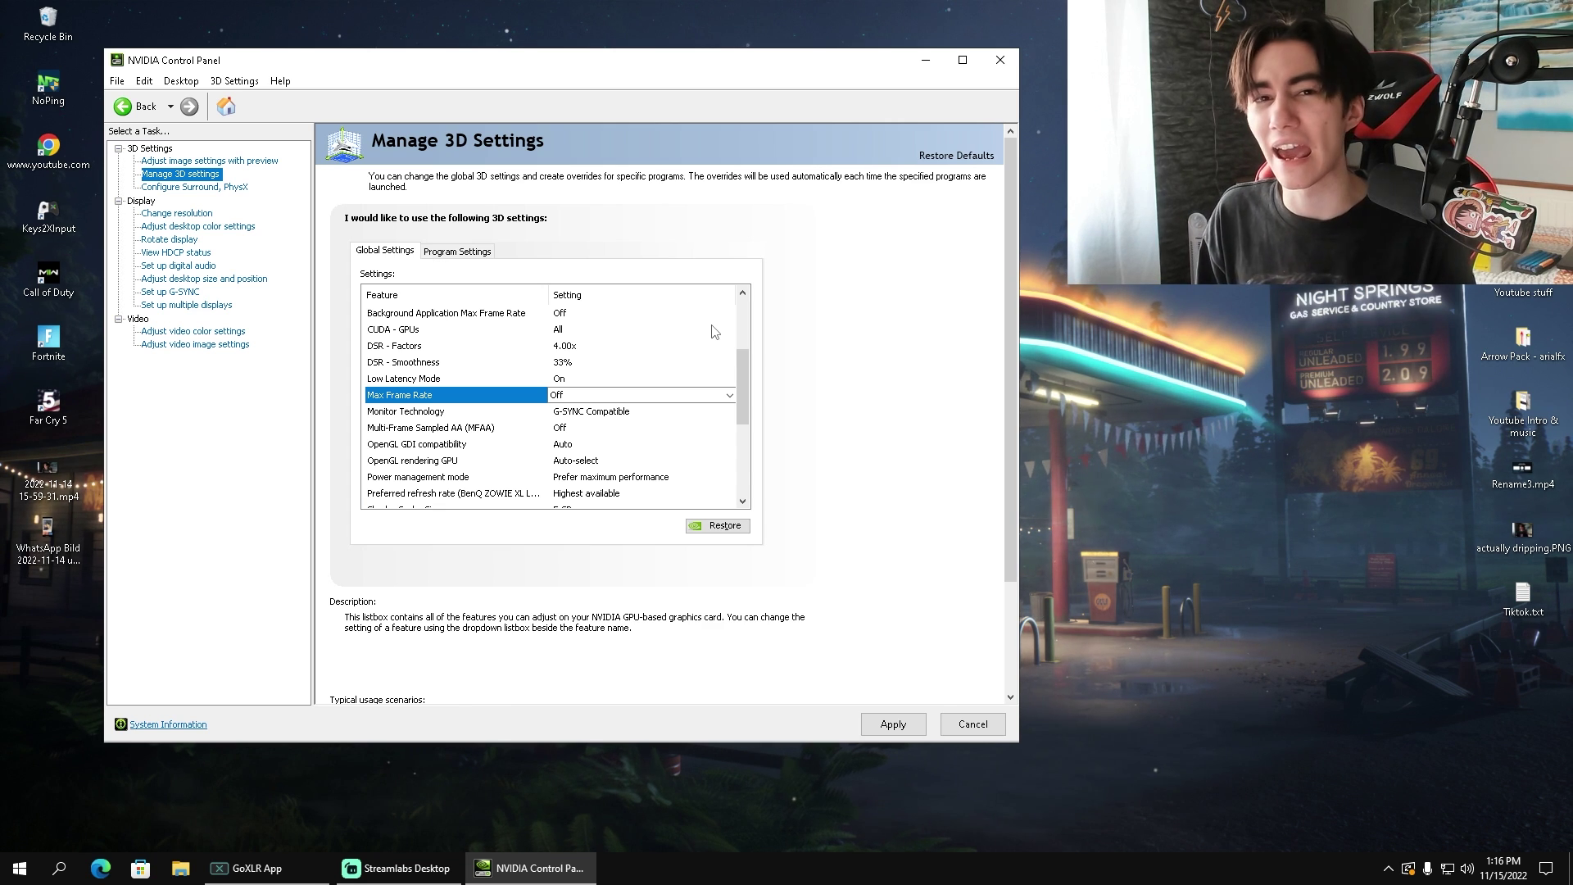
# - Keep Monitor Technology at G-SYNC Compatible and Multi-Frame Sampled AA at Off
pyautogui.click(438, 412)
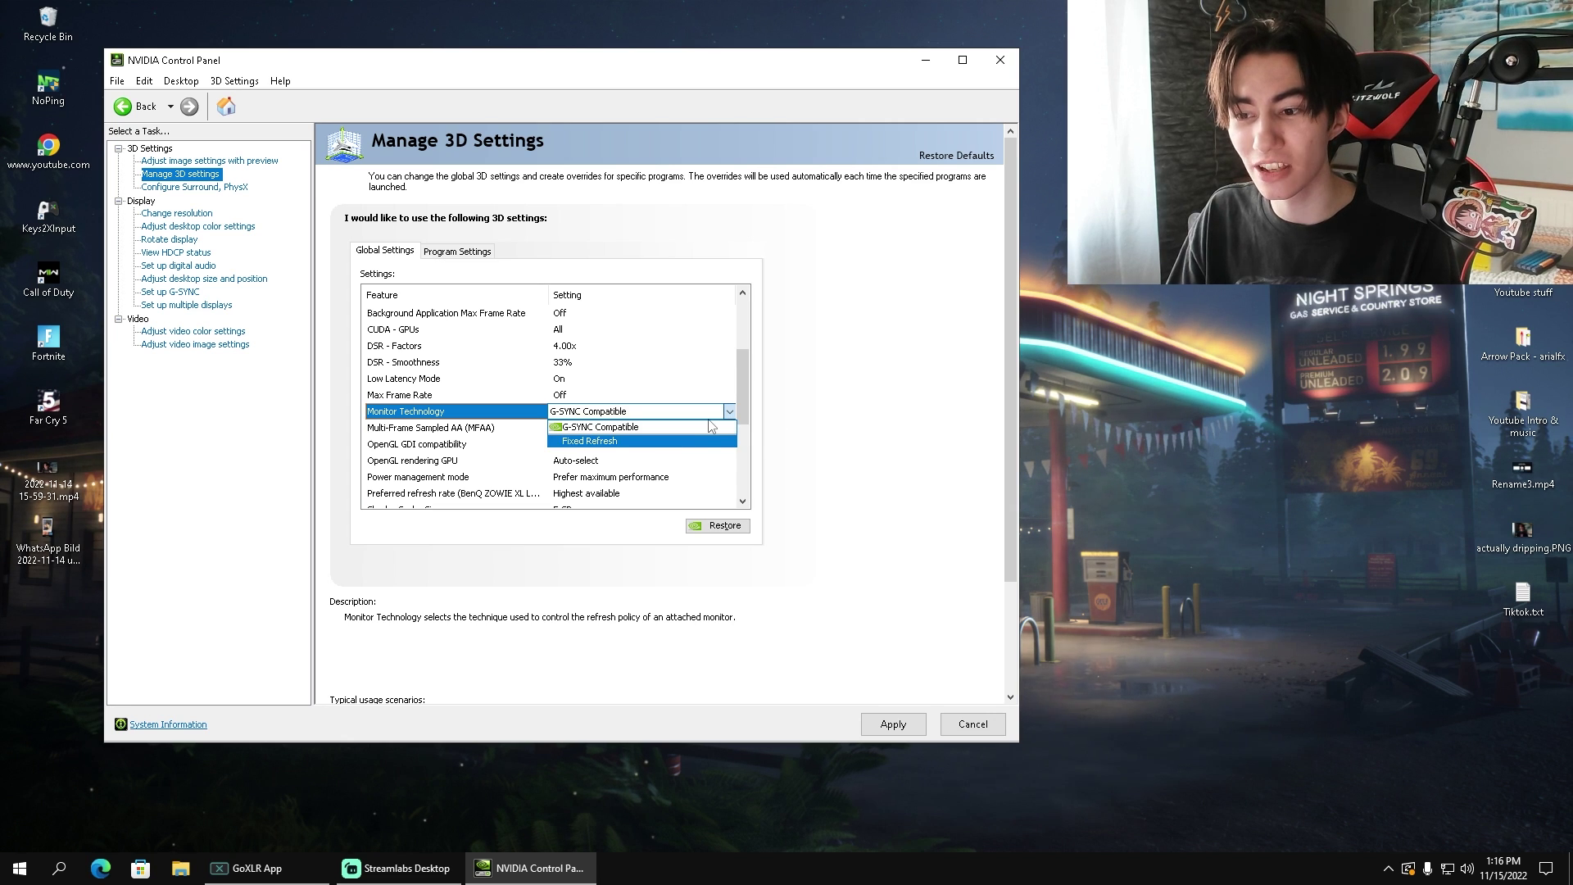
pyautogui.click(802, 436)
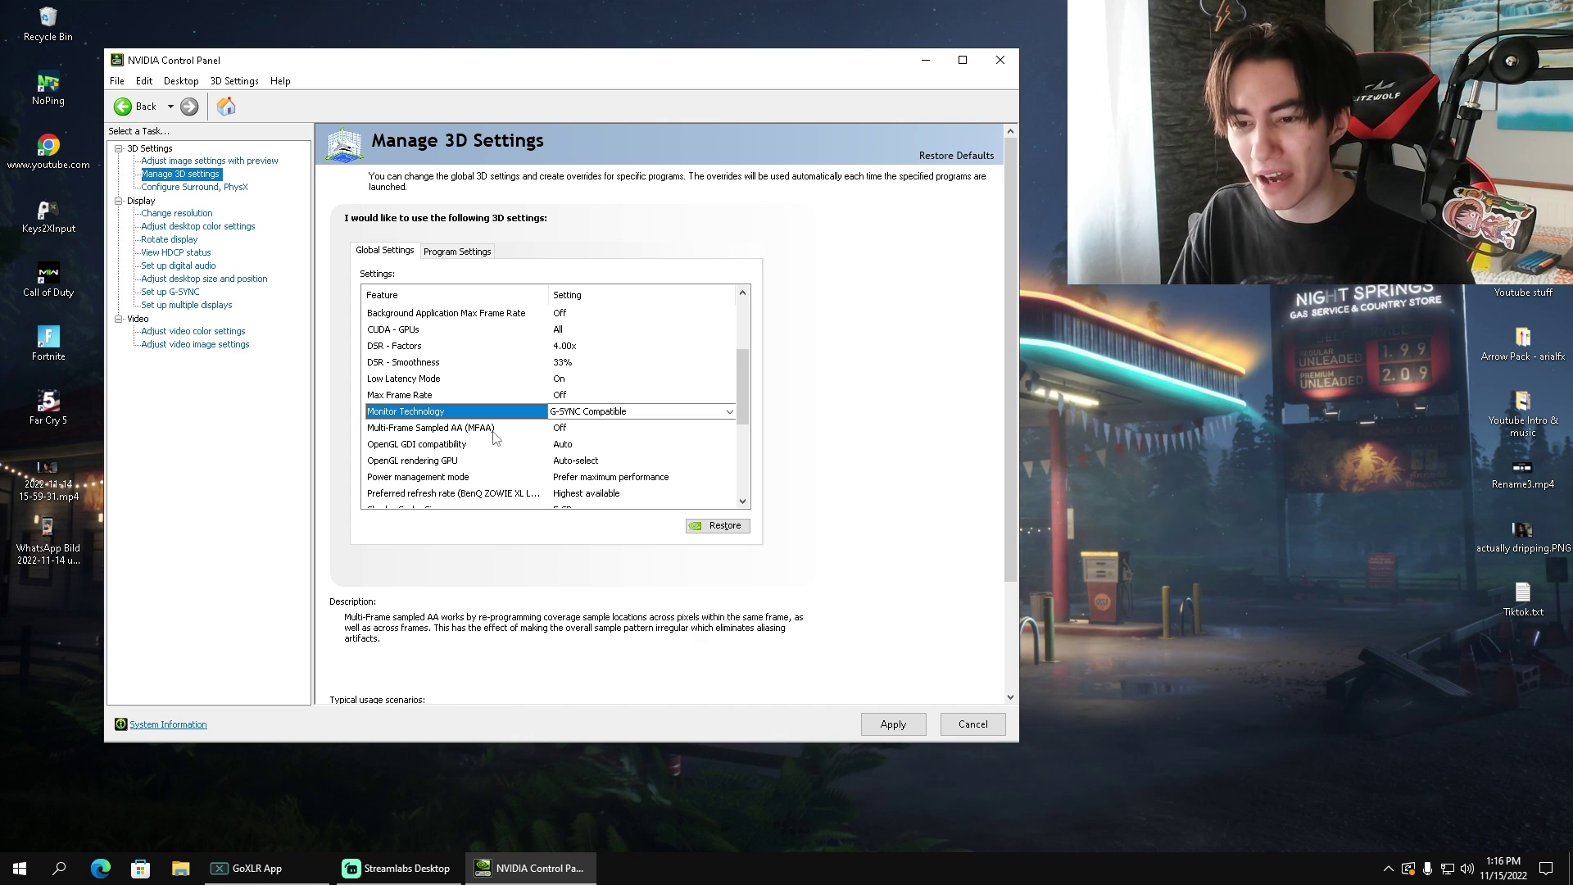
pyautogui.click(579, 430)
pyautogui.click(602, 429)
pyautogui.click(857, 434)
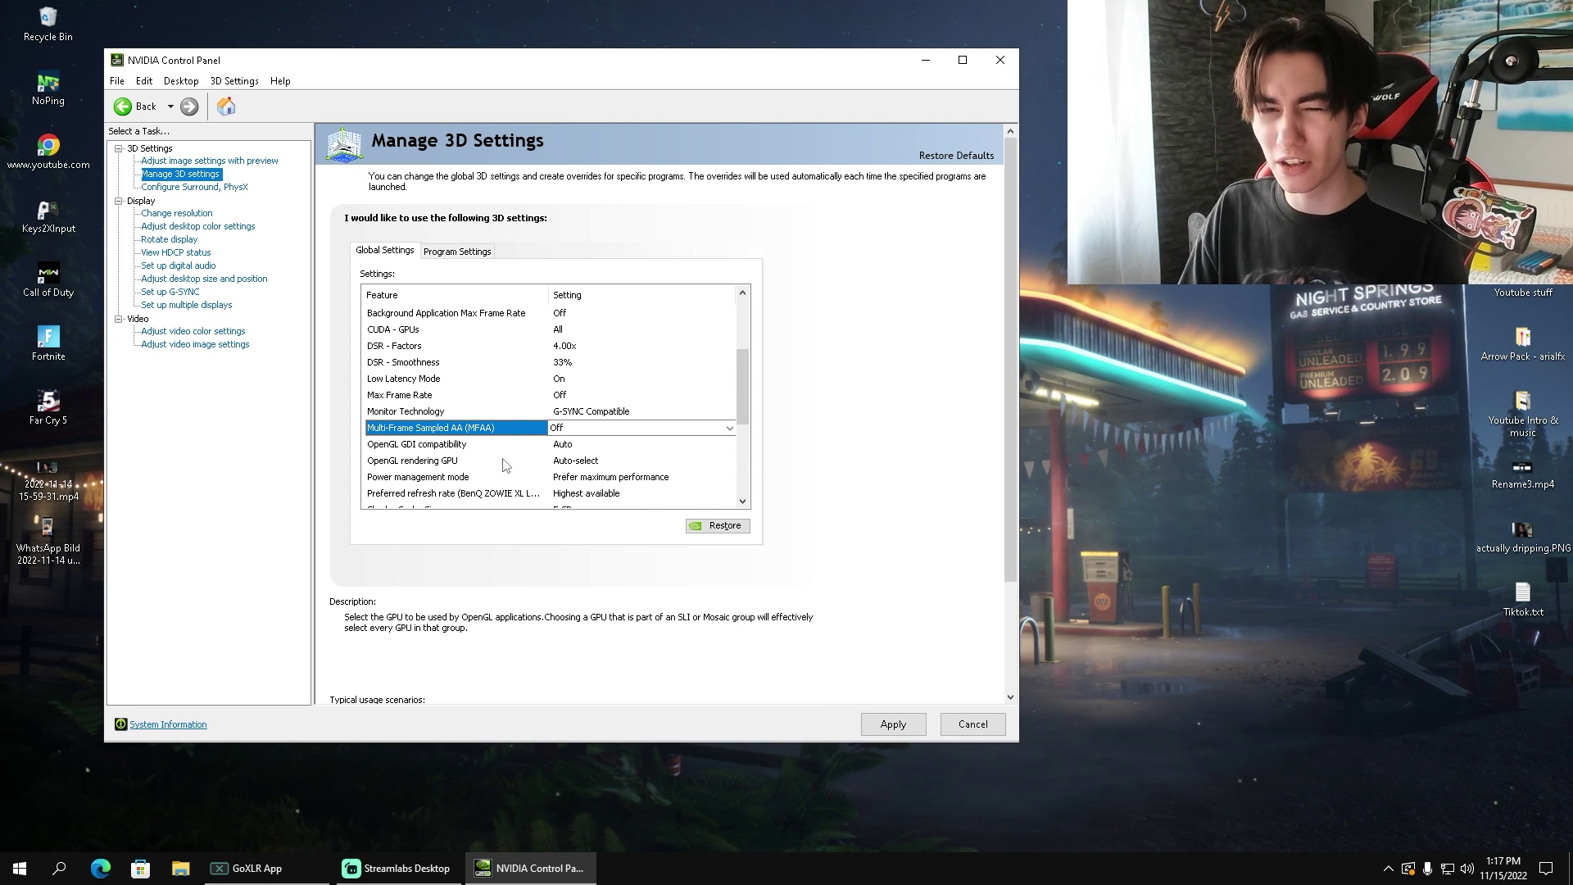
pyautogui.scroll(-1, 503, 482)
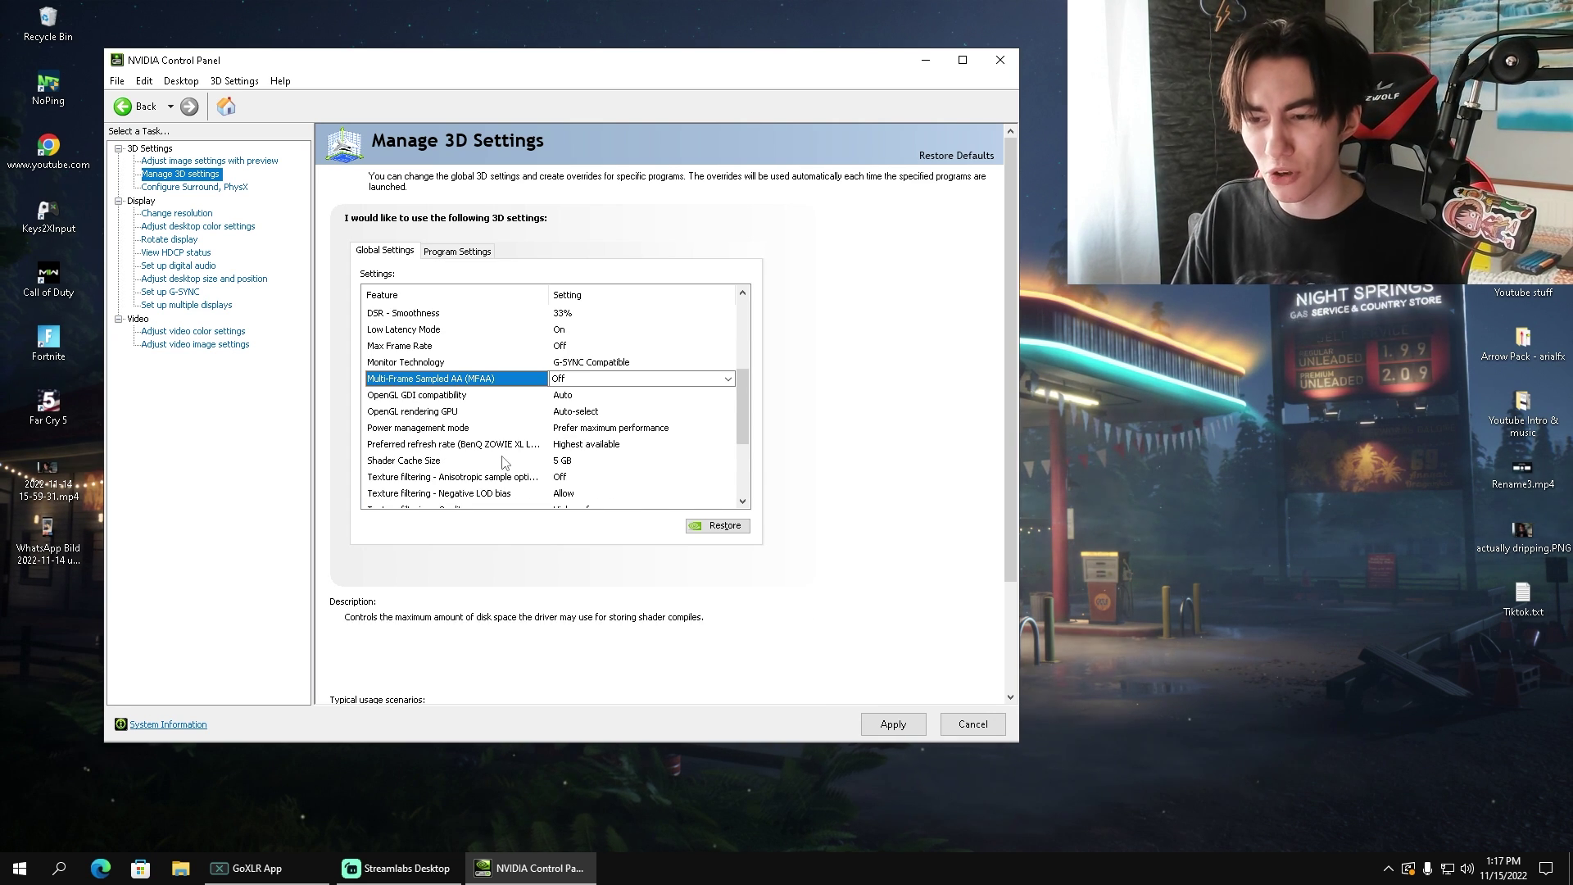
# - Set Power management mode to Prefer maximum performance and keep Preferred refresh rate at Highest available
pyautogui.click(551, 426)
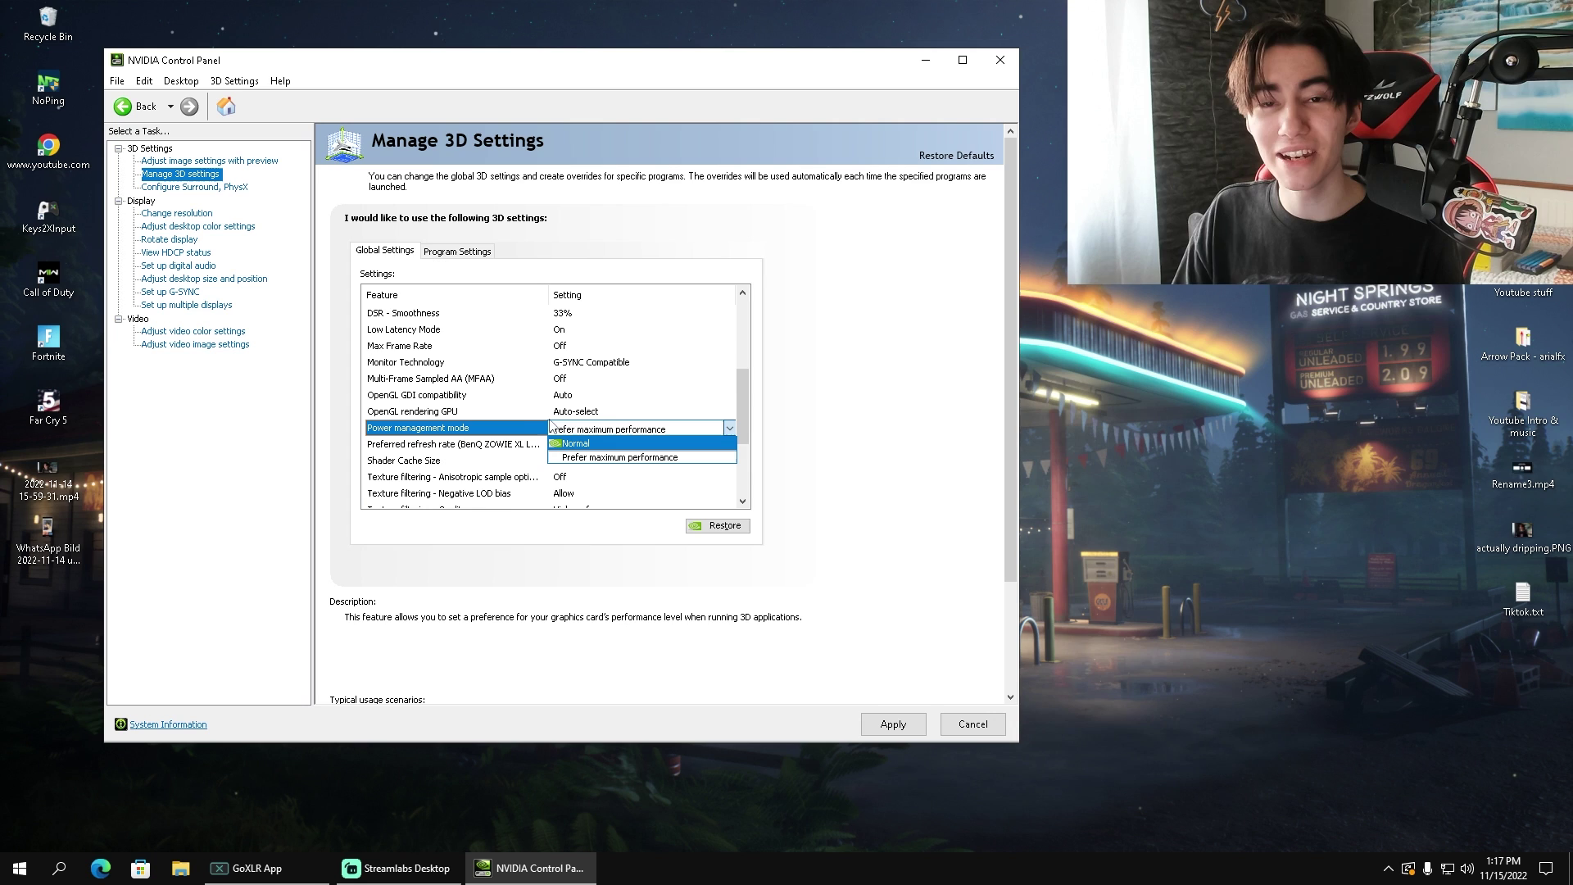
pyautogui.click(596, 459)
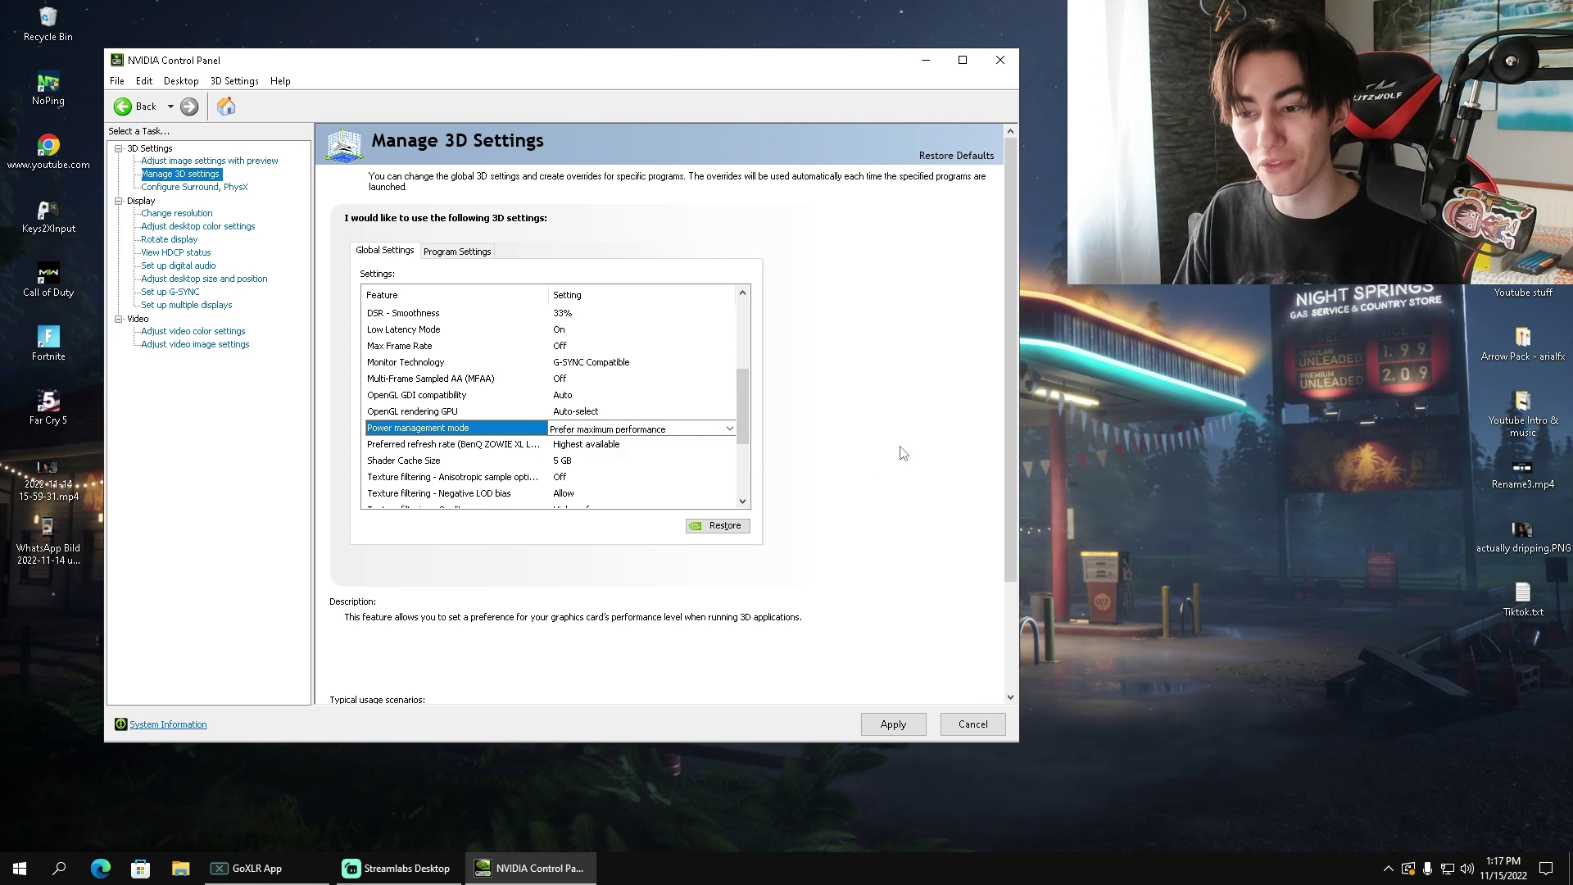
pyautogui.click(589, 447)
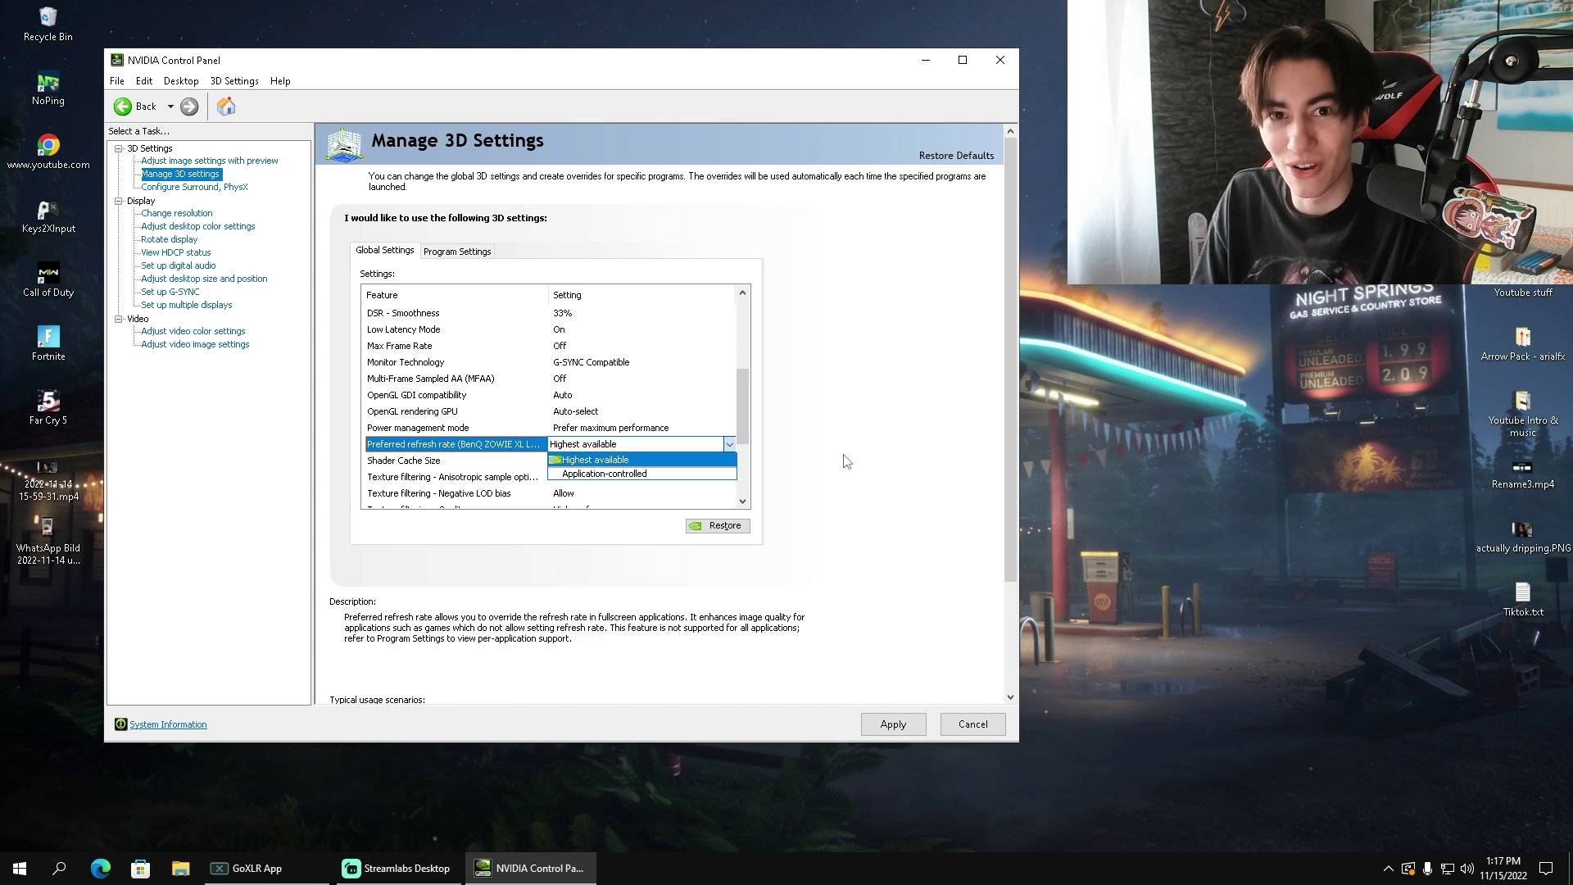
pyautogui.click(578, 459)
pyautogui.scroll(-1, 576, 447)
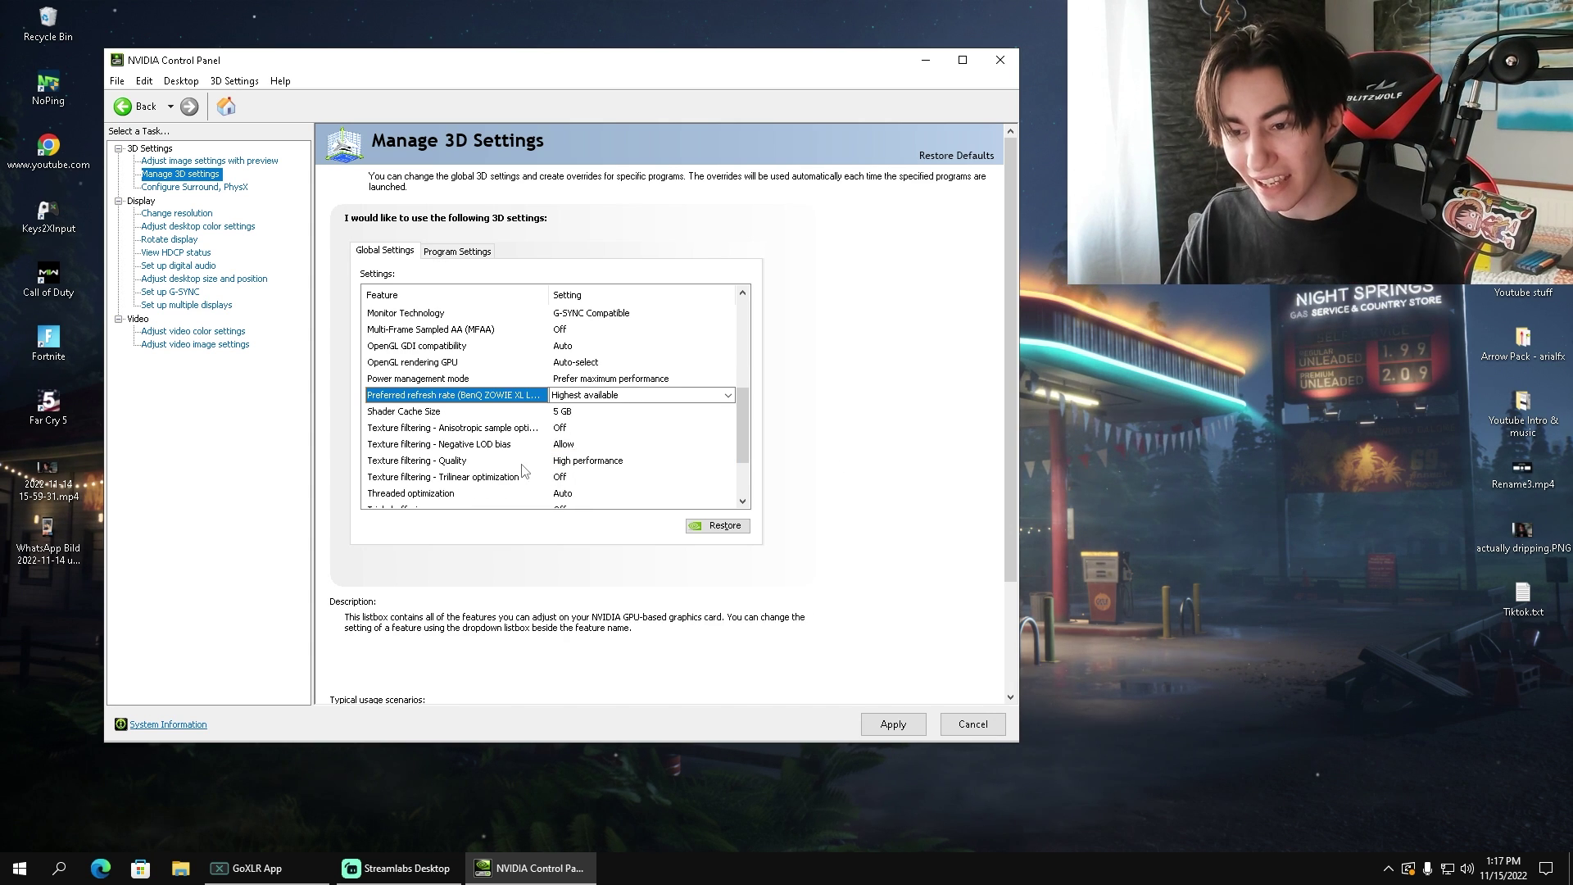
# - Check that Anisotropic sample optimization and Vertical sync remain Off at the bottom of the list
pyautogui.click(563, 422)
pyautogui.scroll(-1, 564, 422)
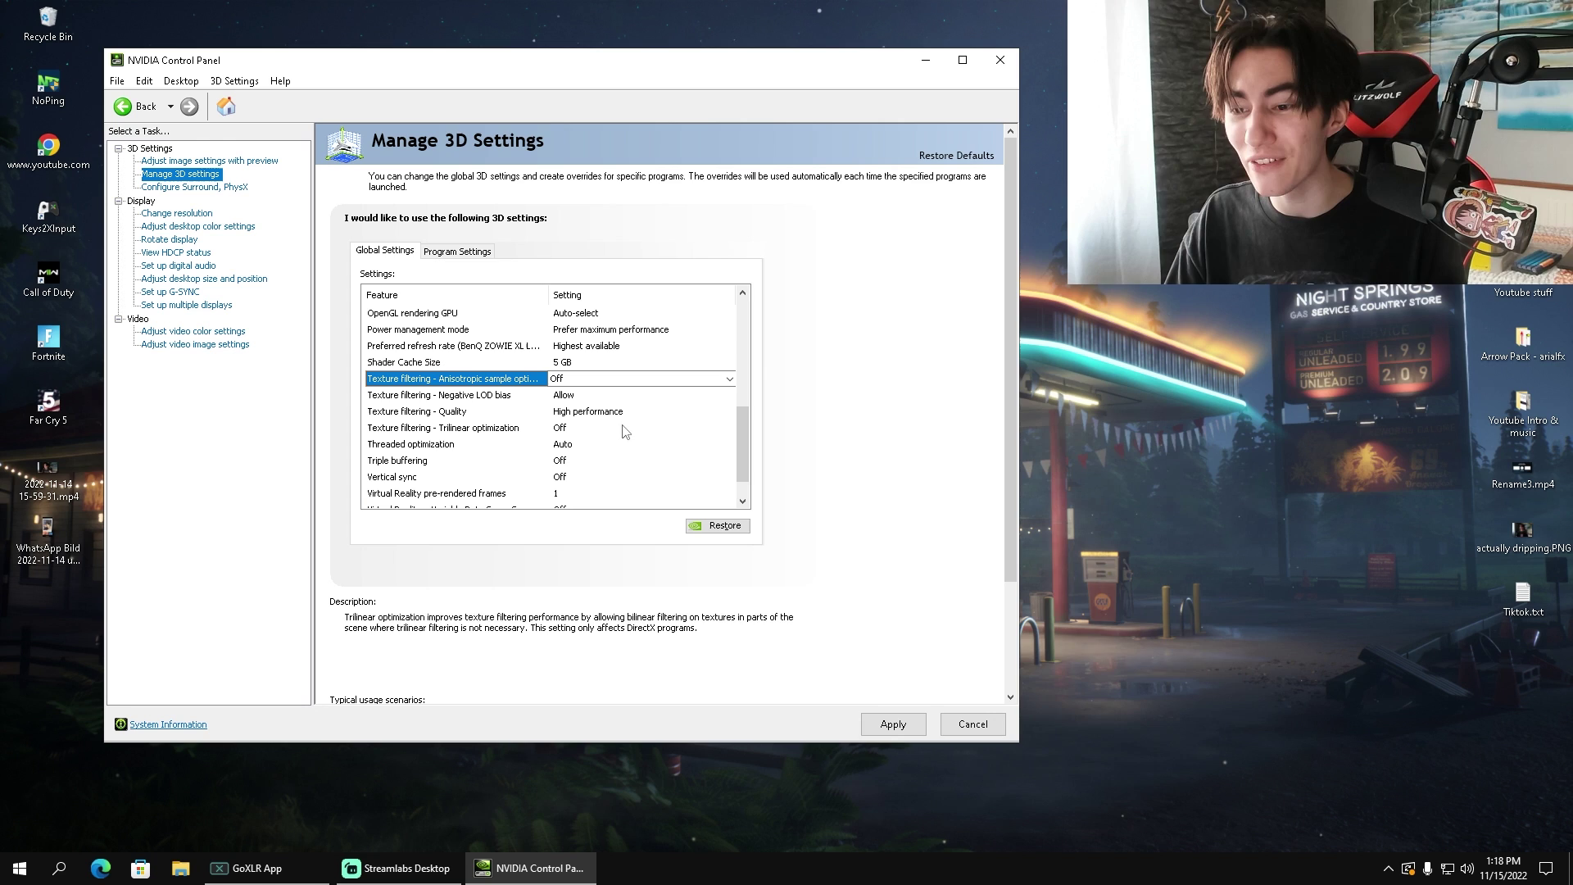
pyautogui.scroll(-1, 570, 445)
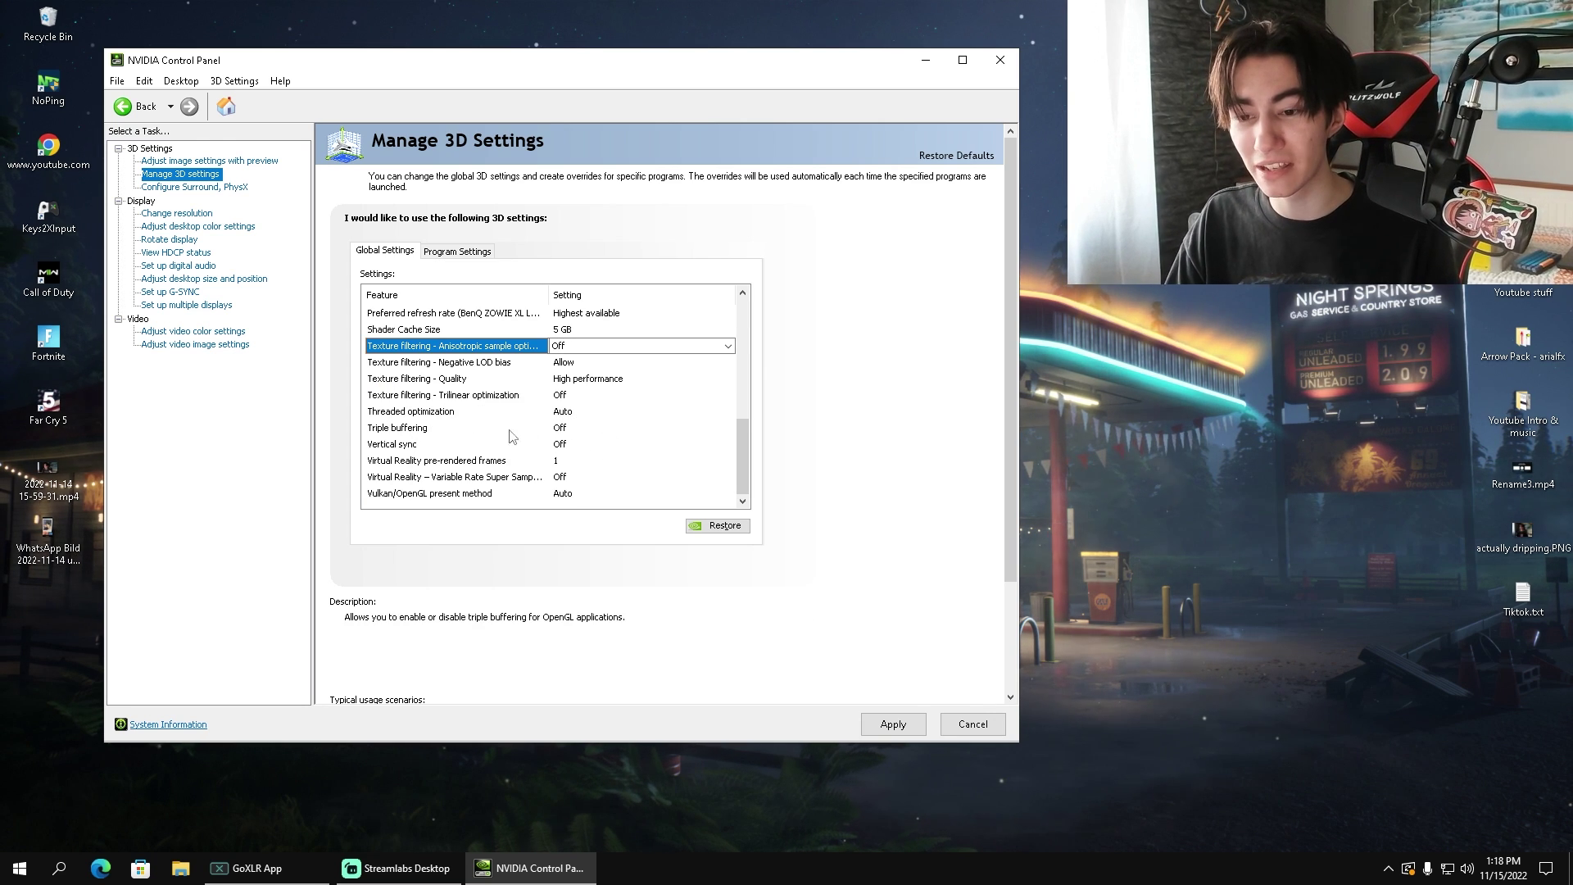
pyautogui.click(459, 444)
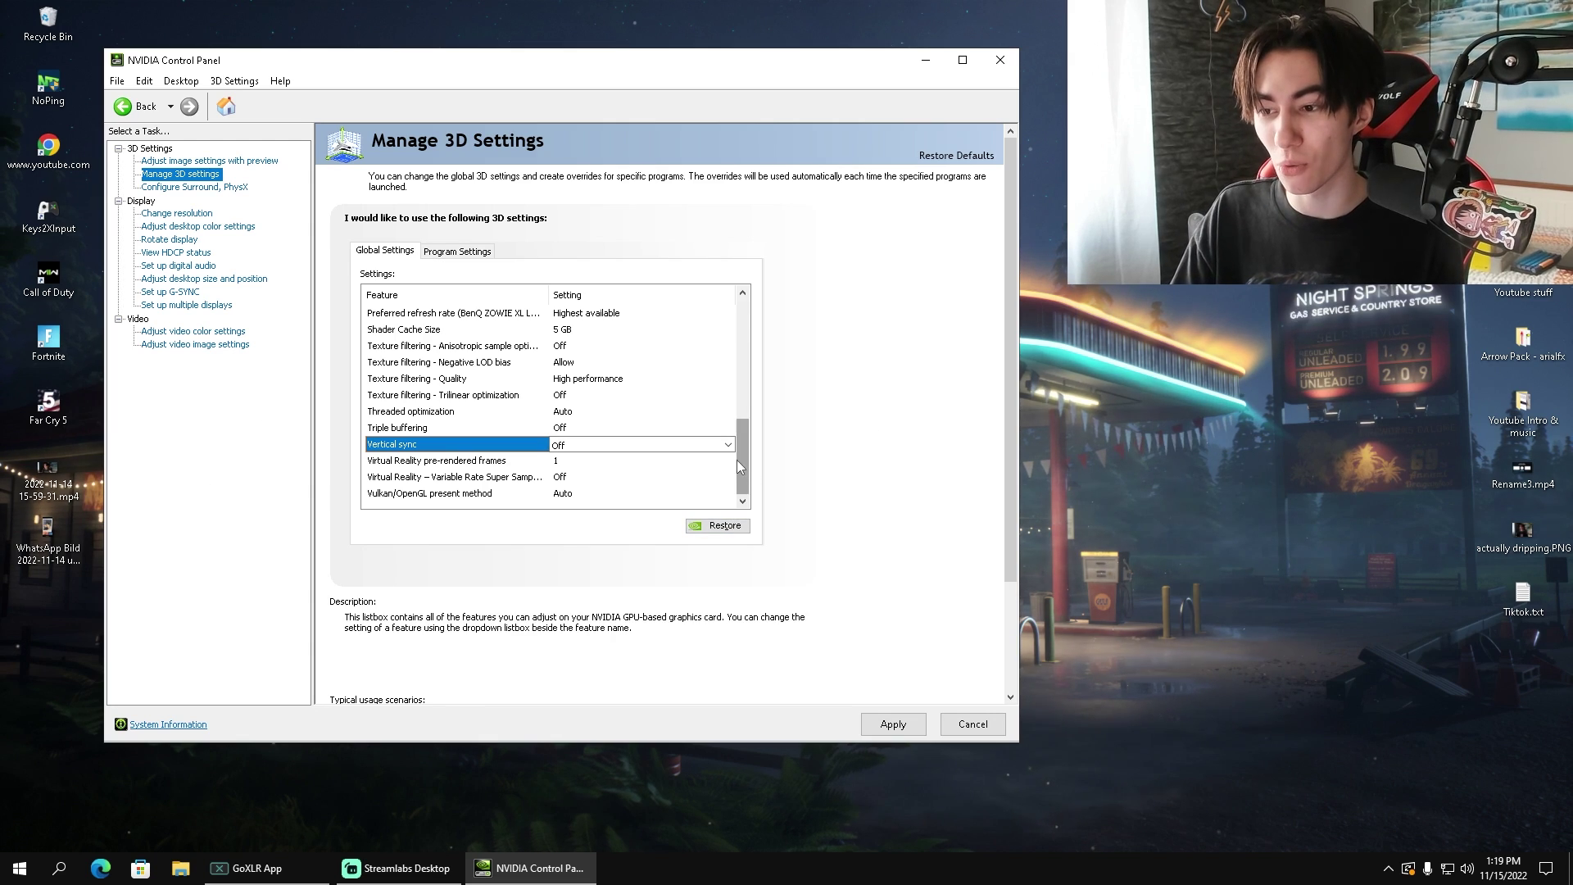
pyautogui.moveTo(743, 456); pyautogui.dragTo(732, 357)
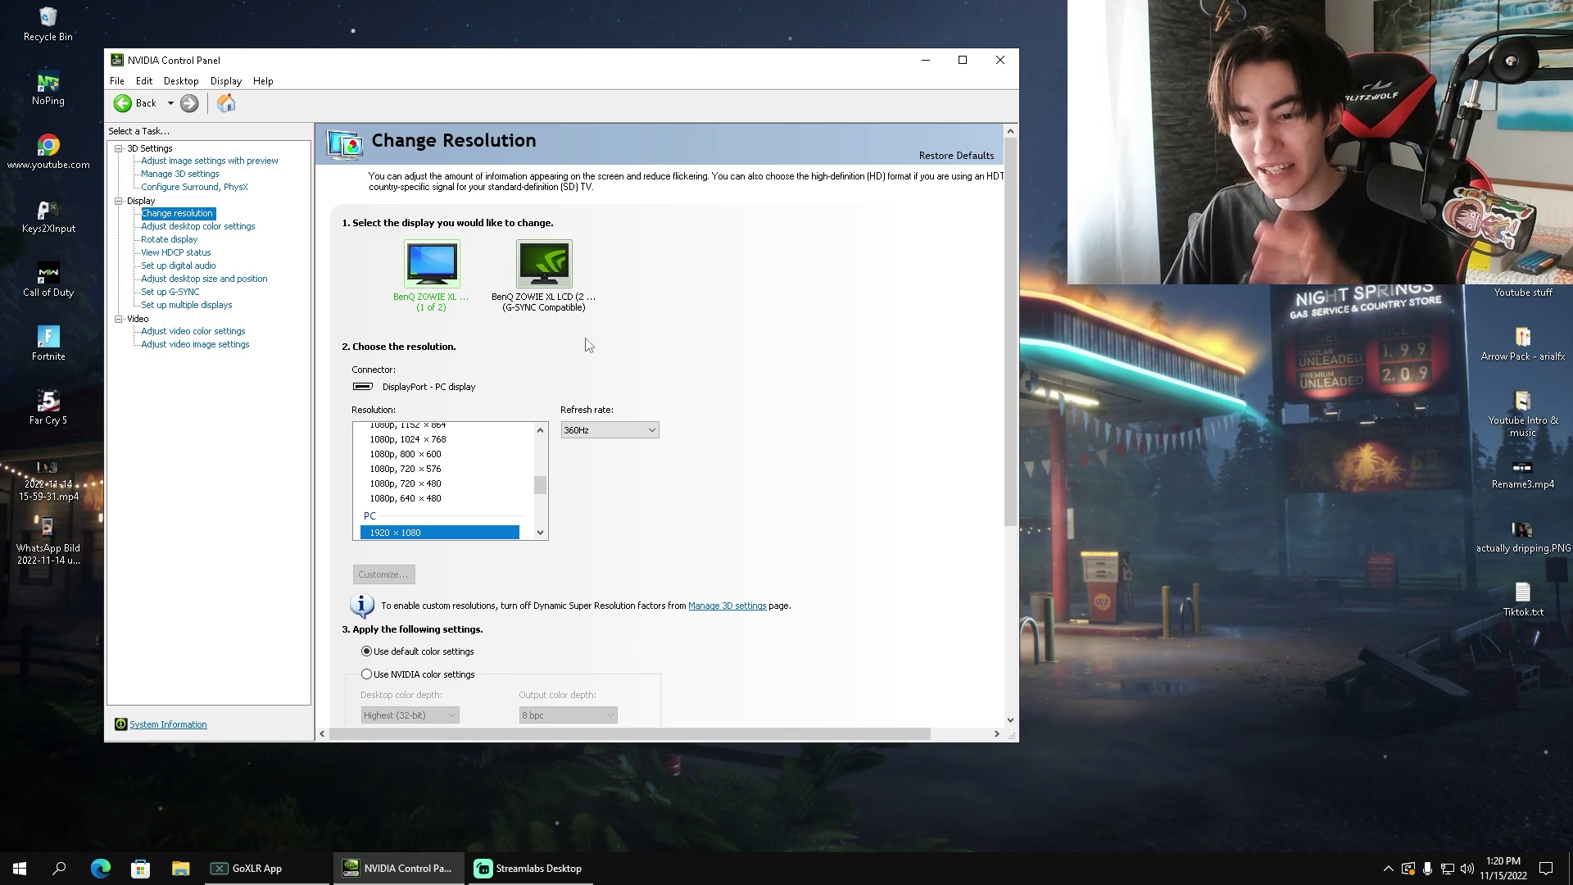
# - Keep 1920 × 1080 at 360Hz on Change Resolution, then go to Adjust desktop color settings
pyautogui.scroll(-2, 457, 498)
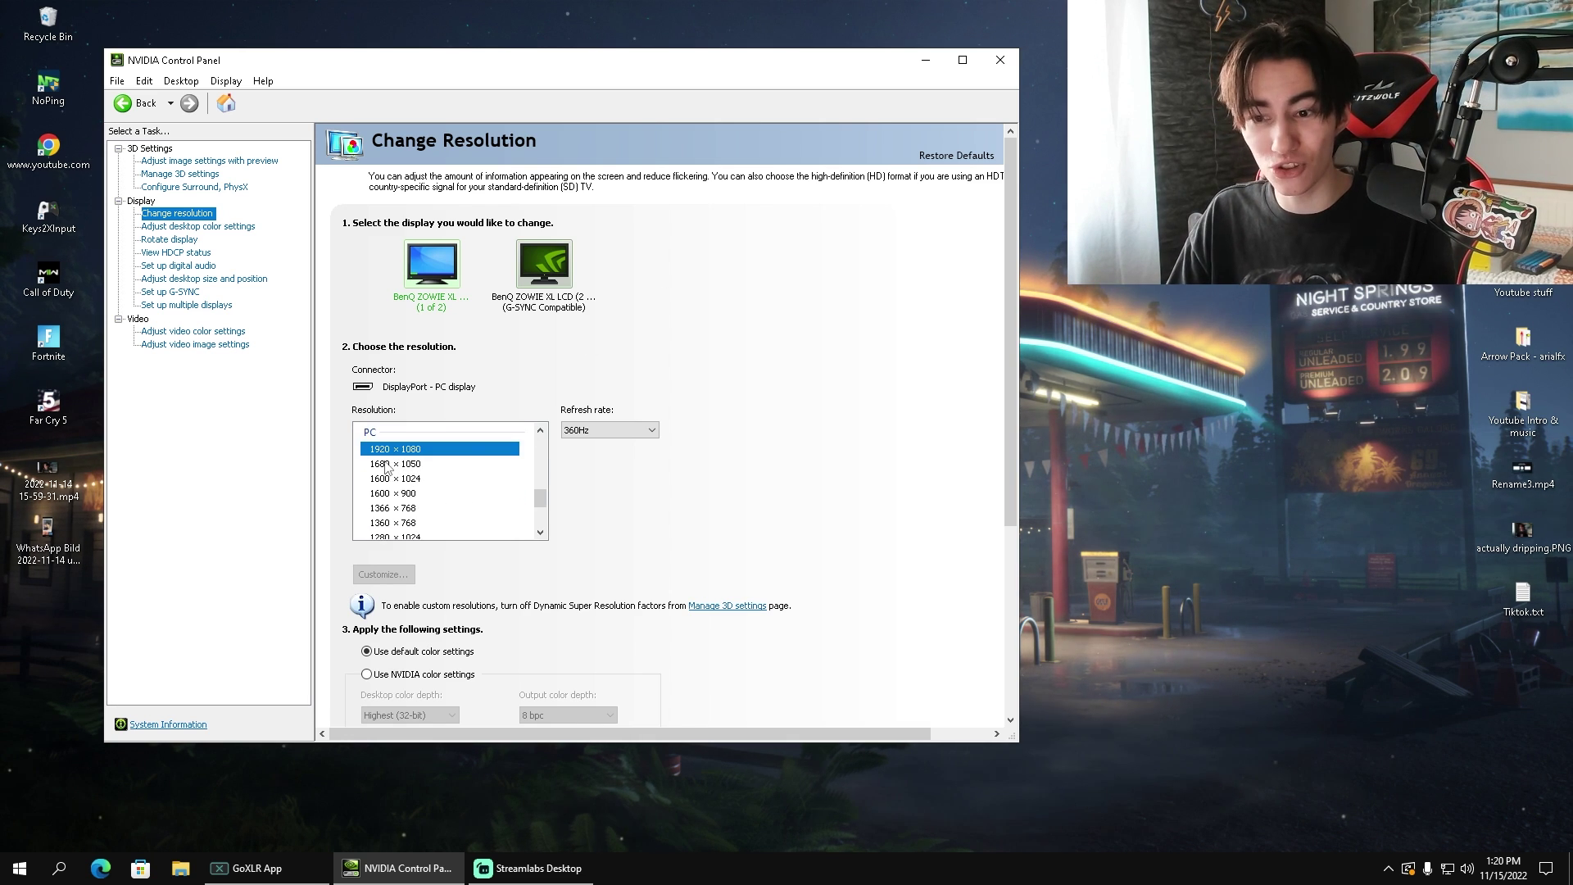
pyautogui.scroll(3, 384, 457)
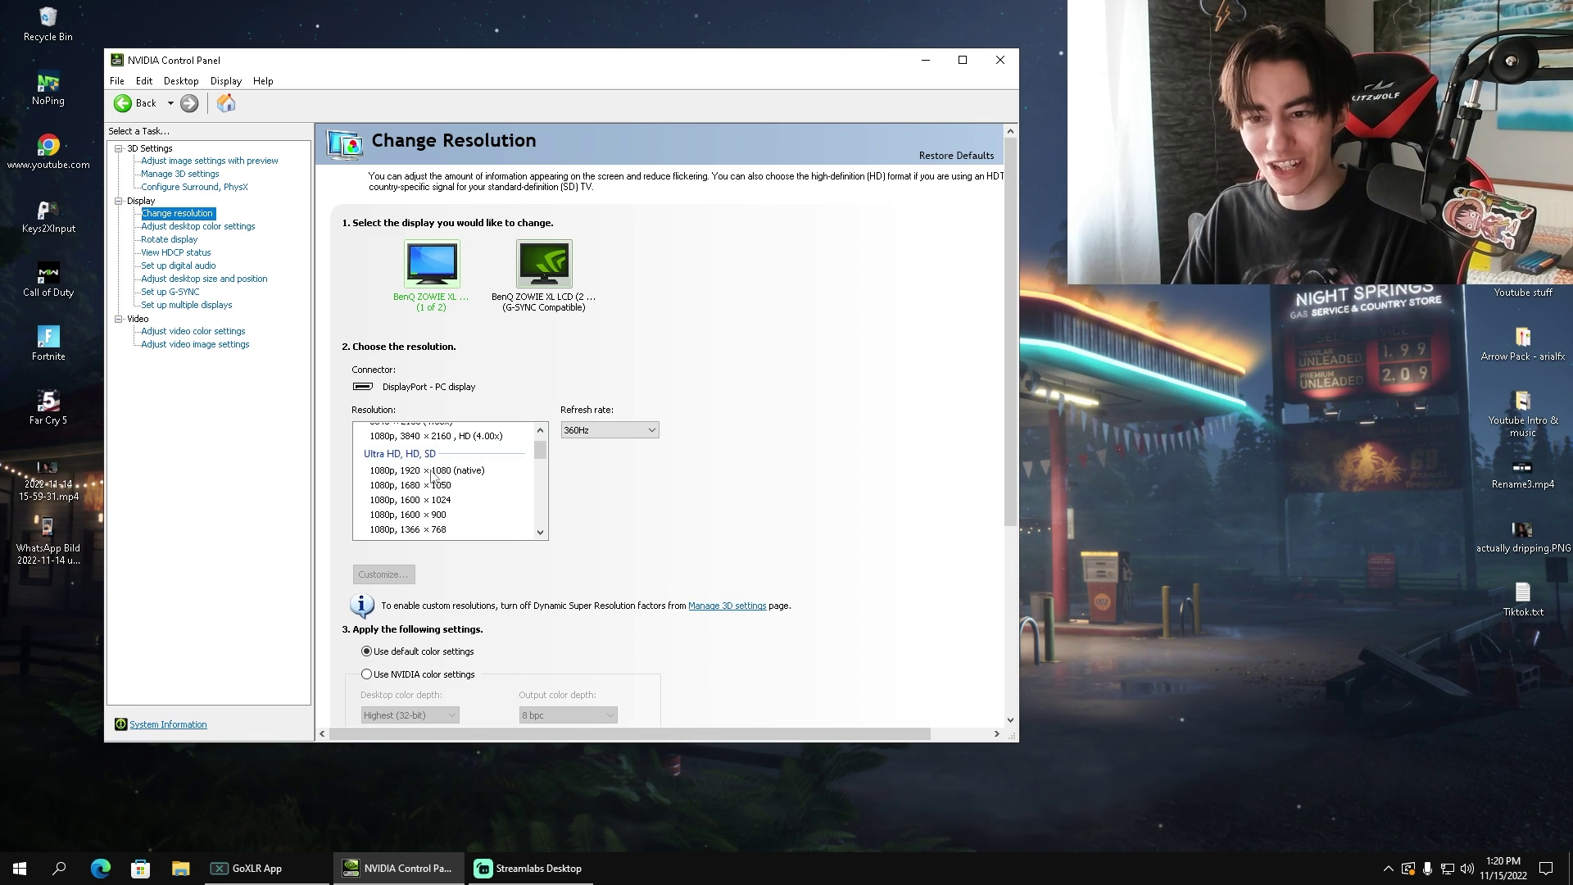
pyautogui.scroll(-3, 452, 479)
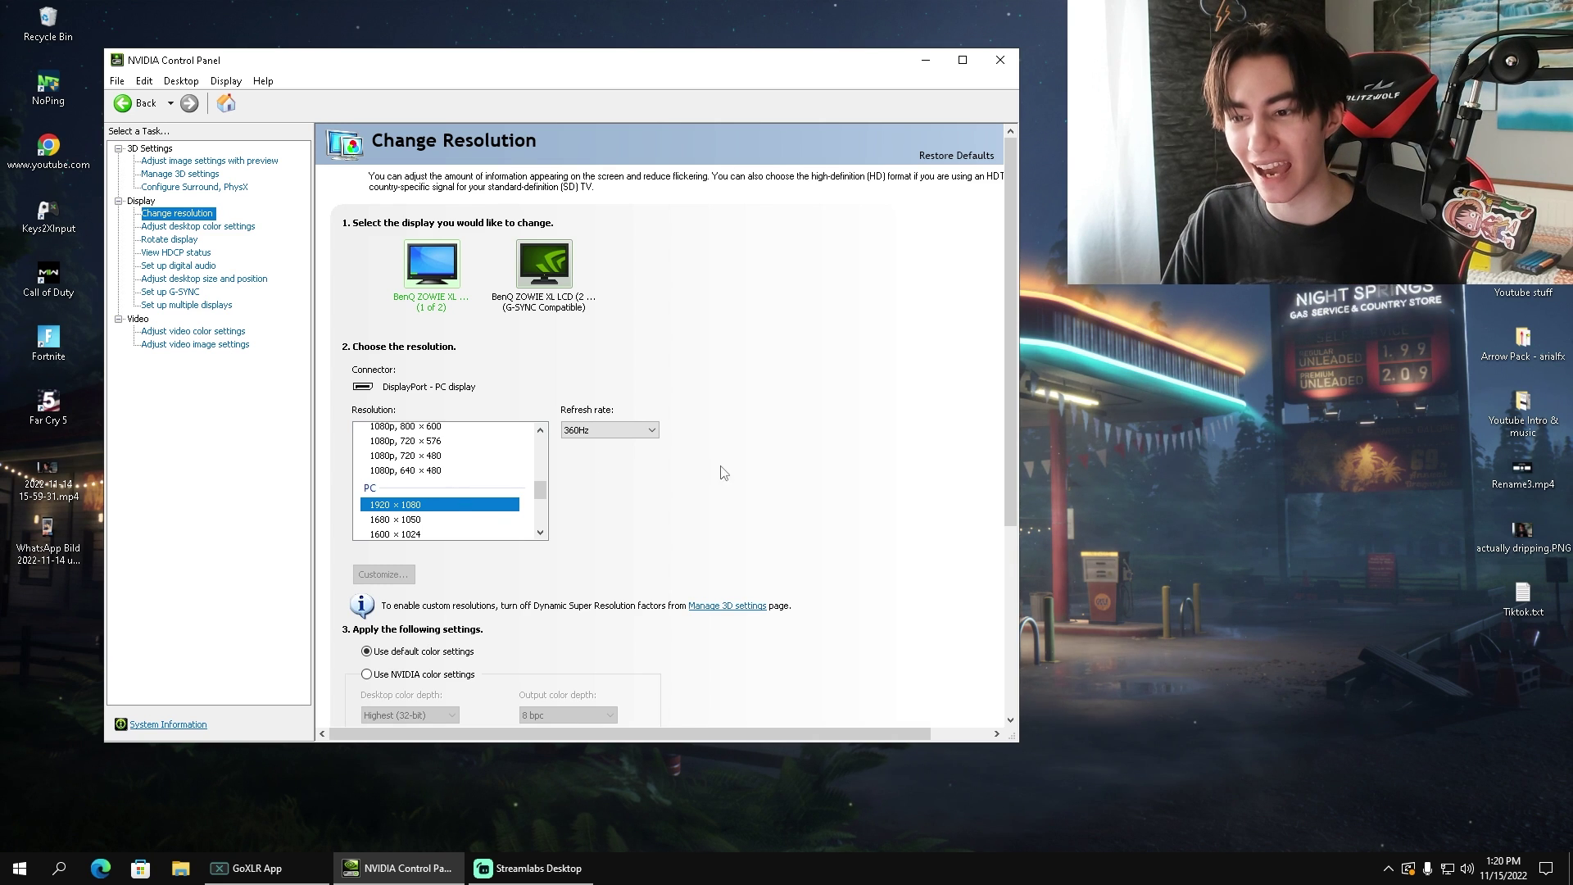
pyautogui.click(611, 431)
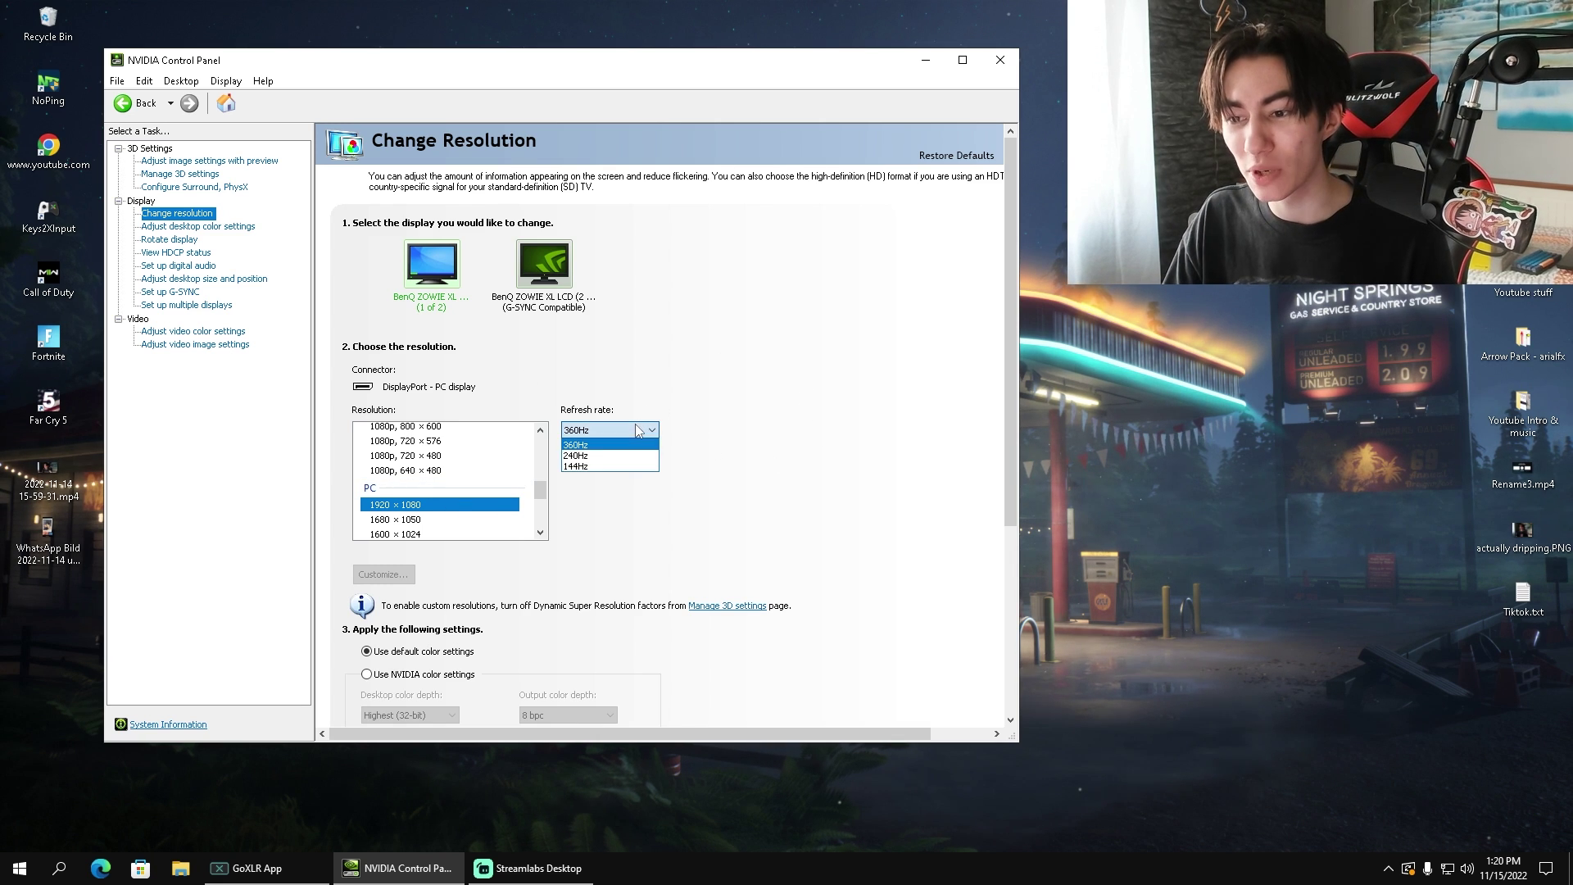
pyautogui.click(592, 451)
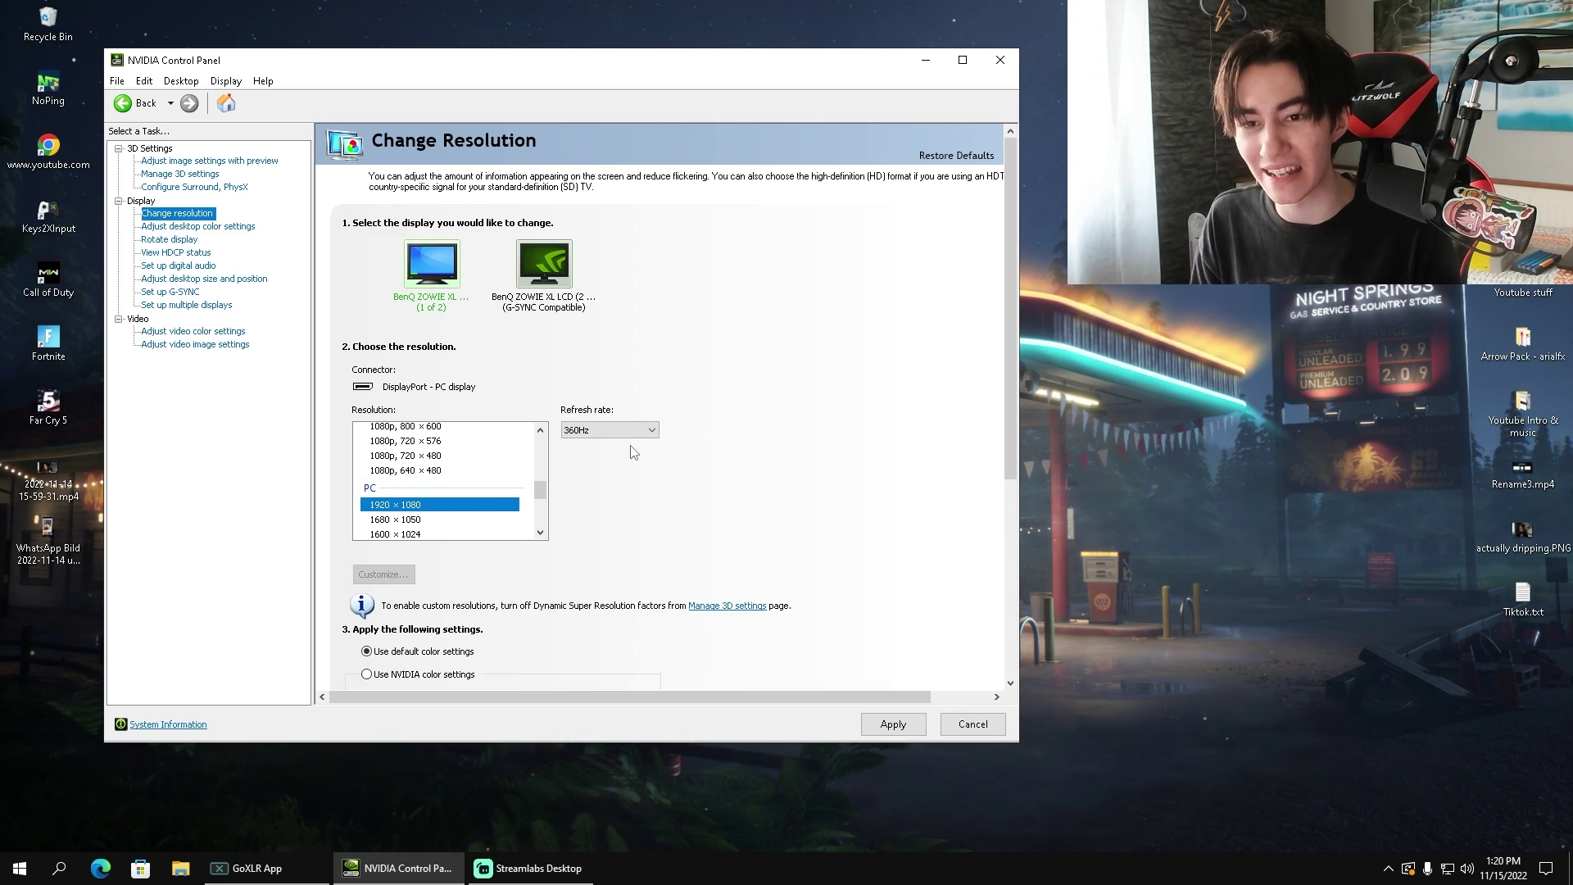
pyautogui.click(197, 226)
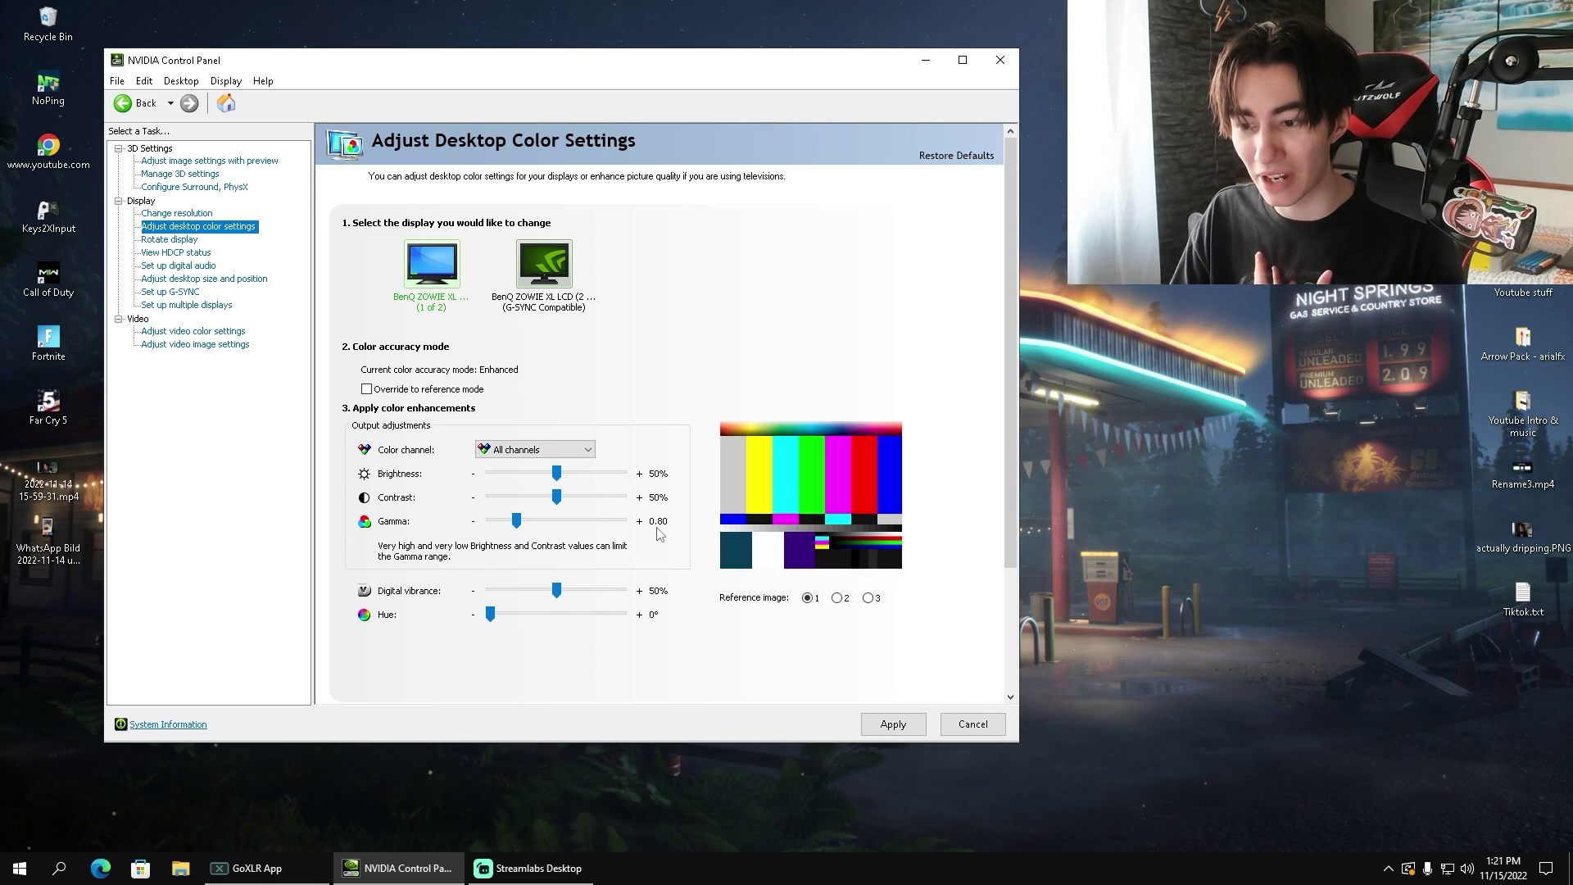
# - Go to Adjust video color settings under Video in the task tree
pyautogui.click(222, 332)
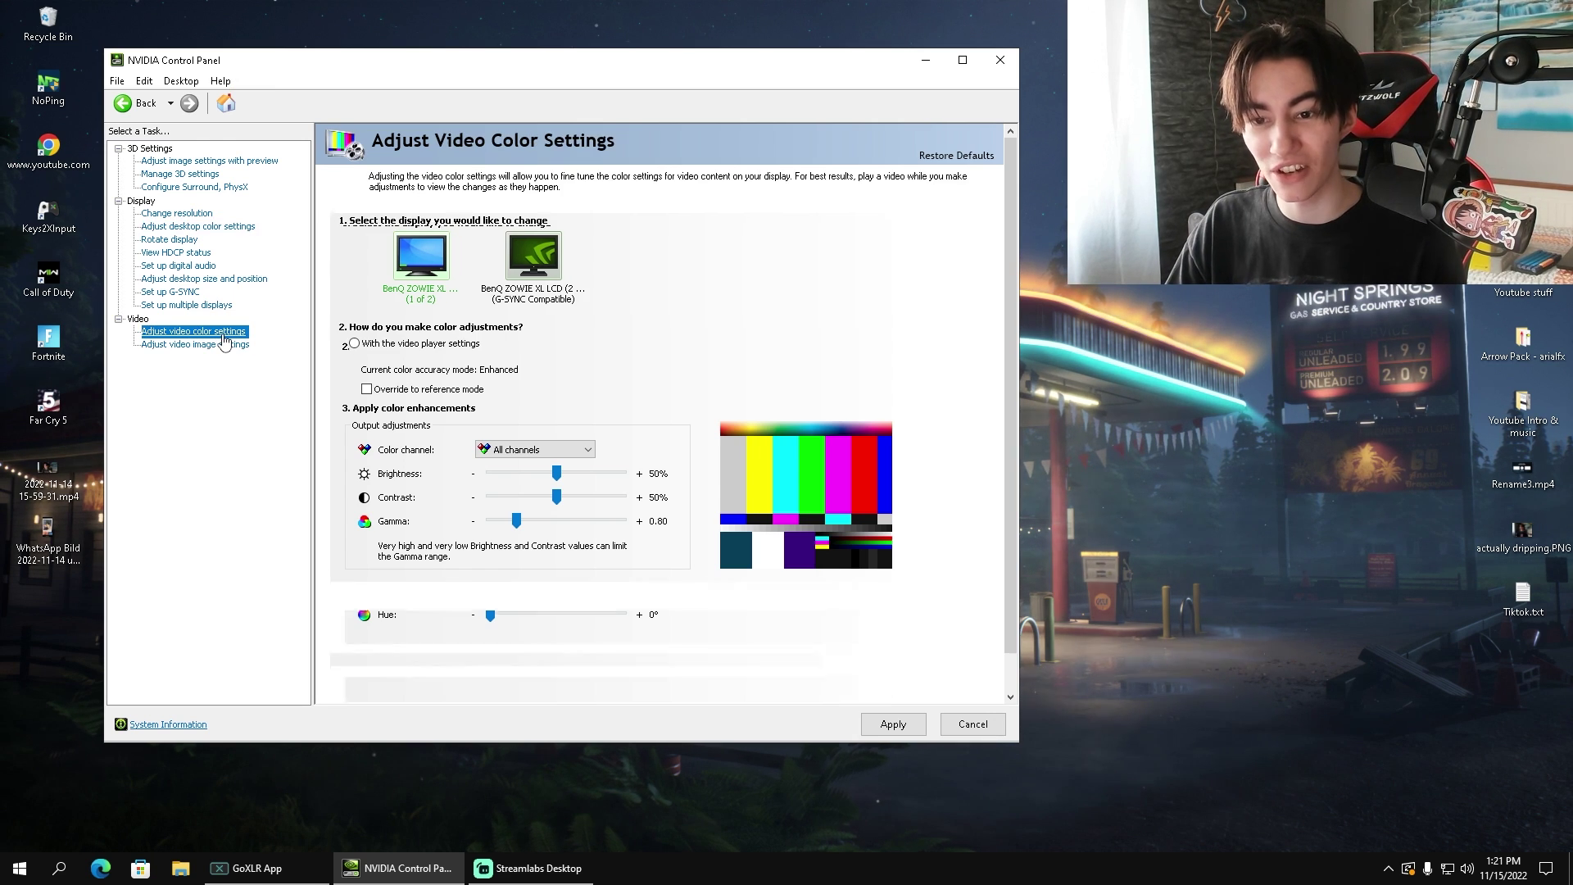